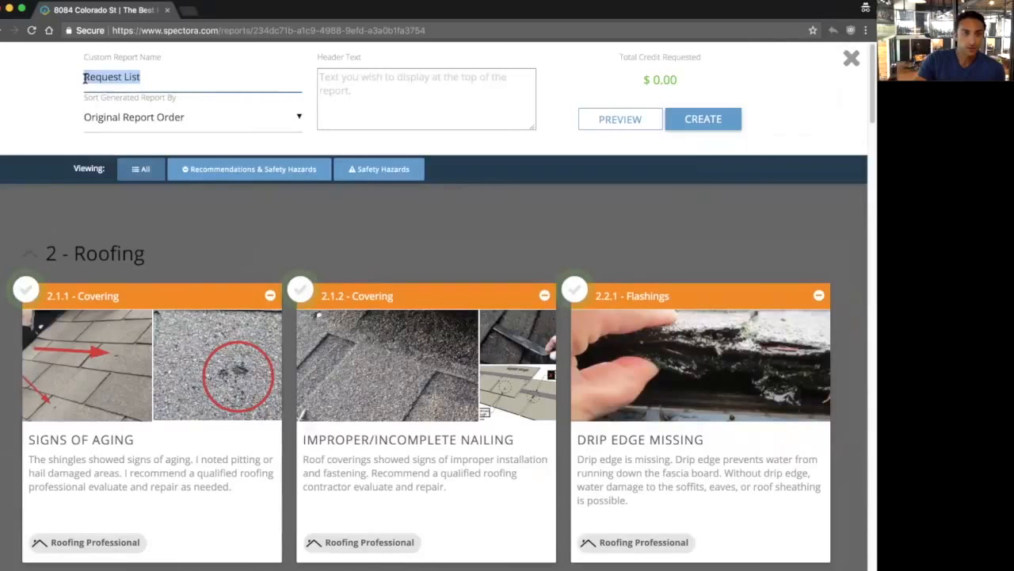
Step: Add 'Repair' in front of the custom report name so it reads 'Repair Request List'
click(85, 77)
text(Repair)
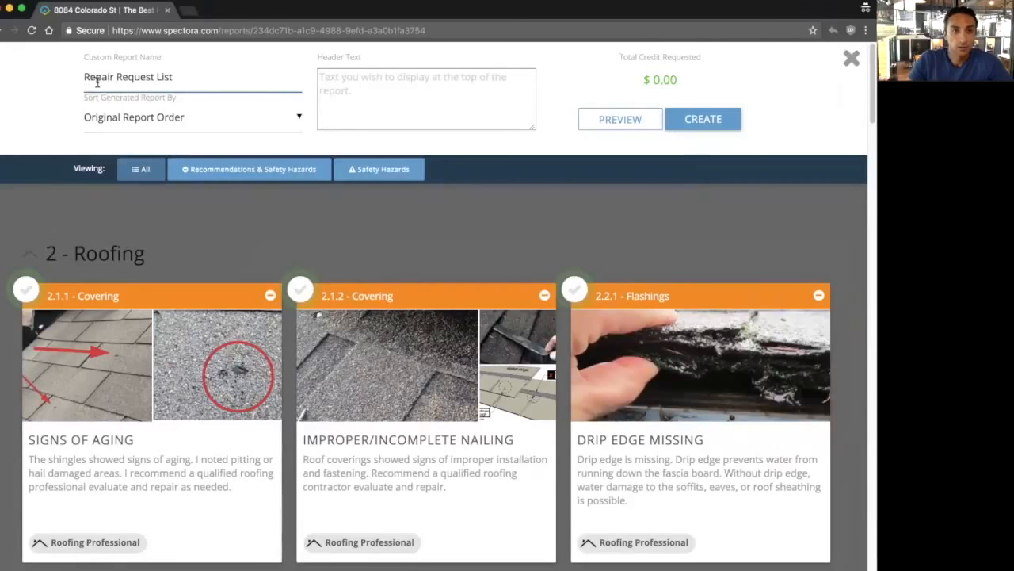
drag(83, 77, 176, 75)
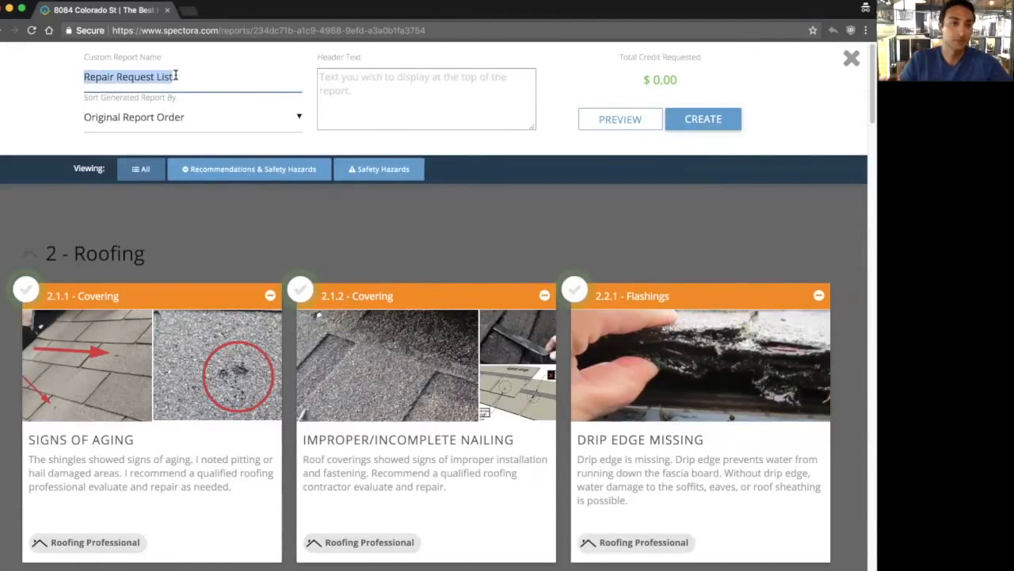
click(228, 129)
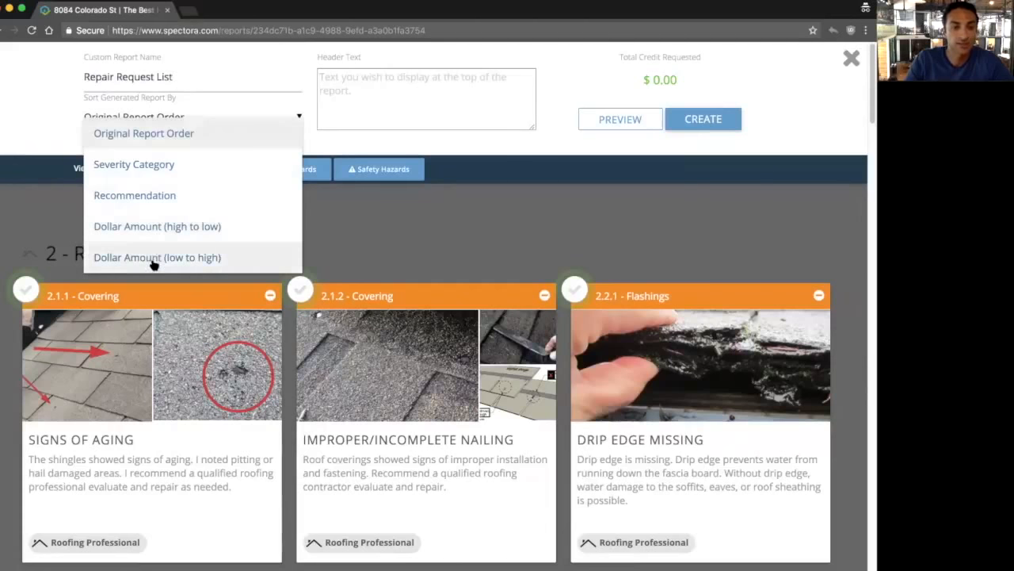
click(129, 135)
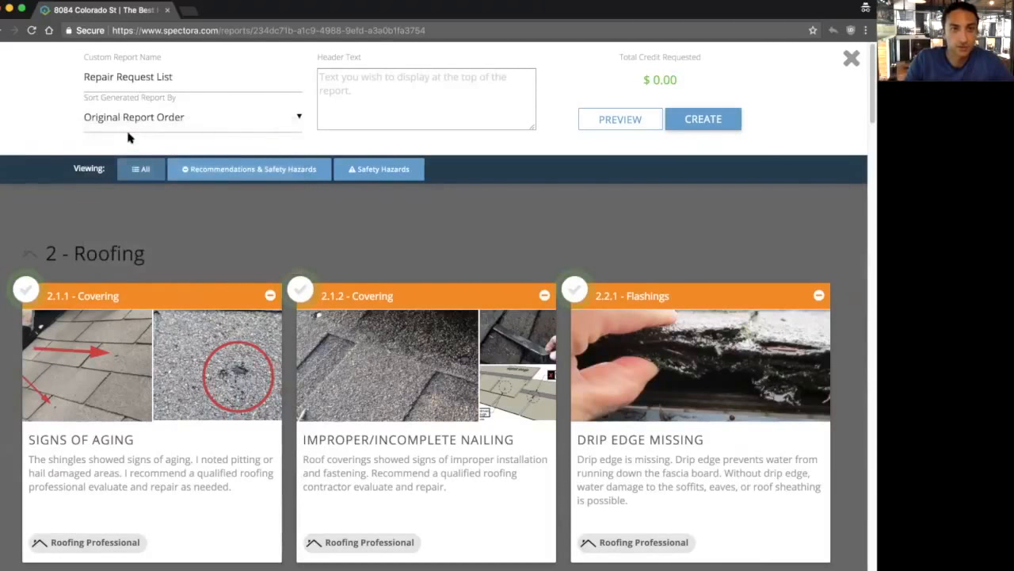
click(356, 86)
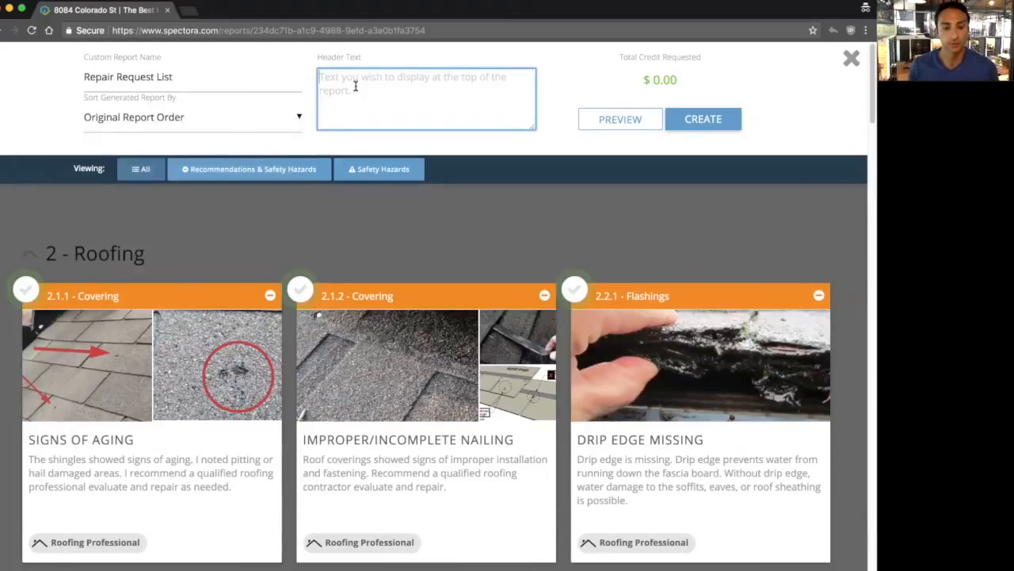
Step: Enter 'All repairs should be done by a qualified professional' as the report header text
text(All repai)
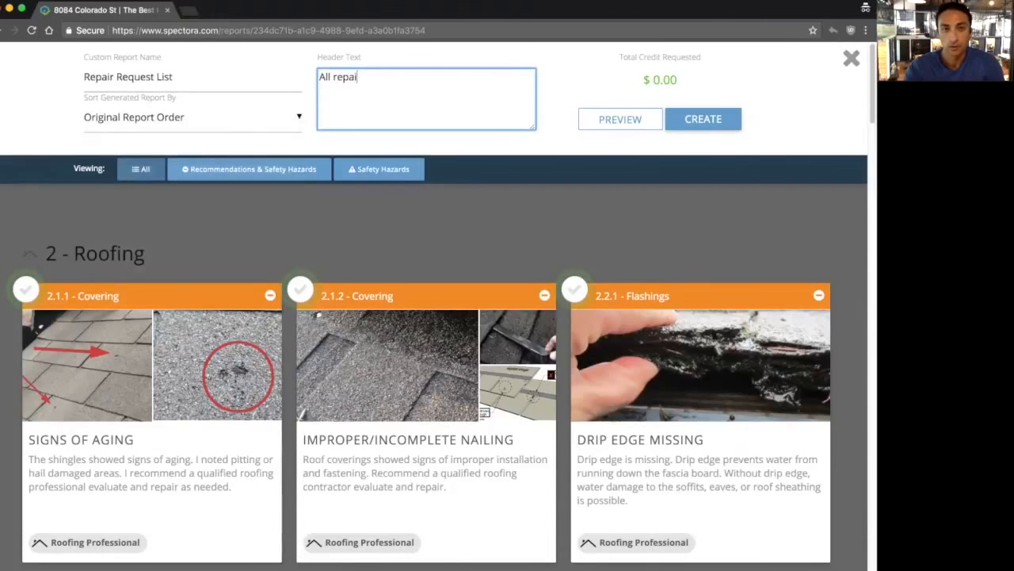
text(rs should be done by a qualified professional.)
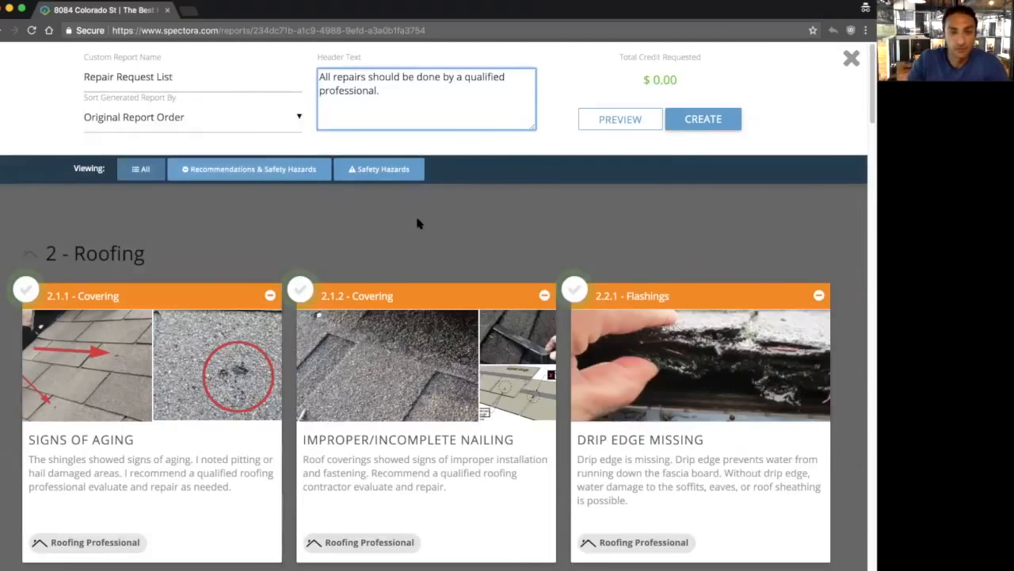
scroll(417, 223, down, 1)
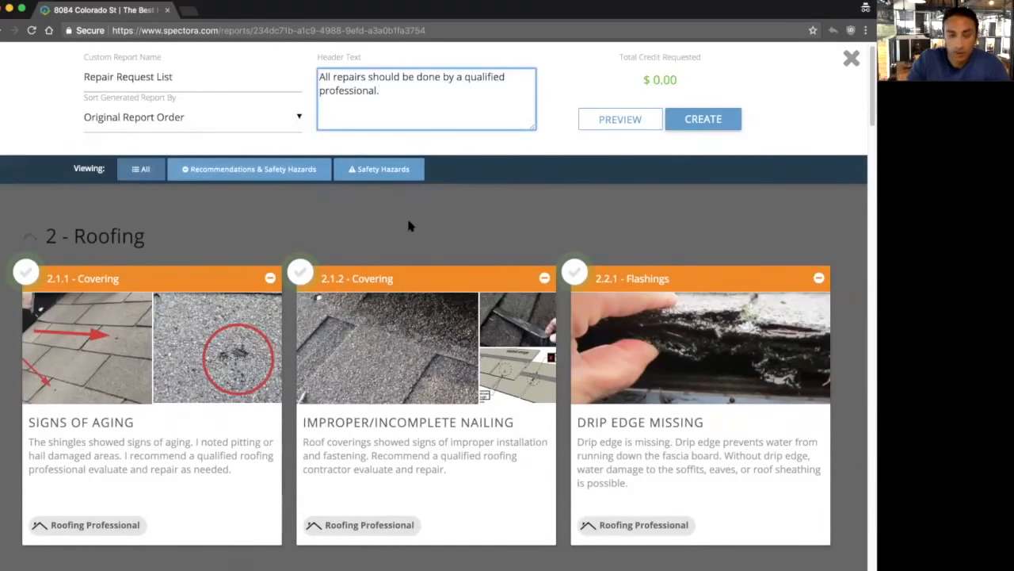
click(365, 169)
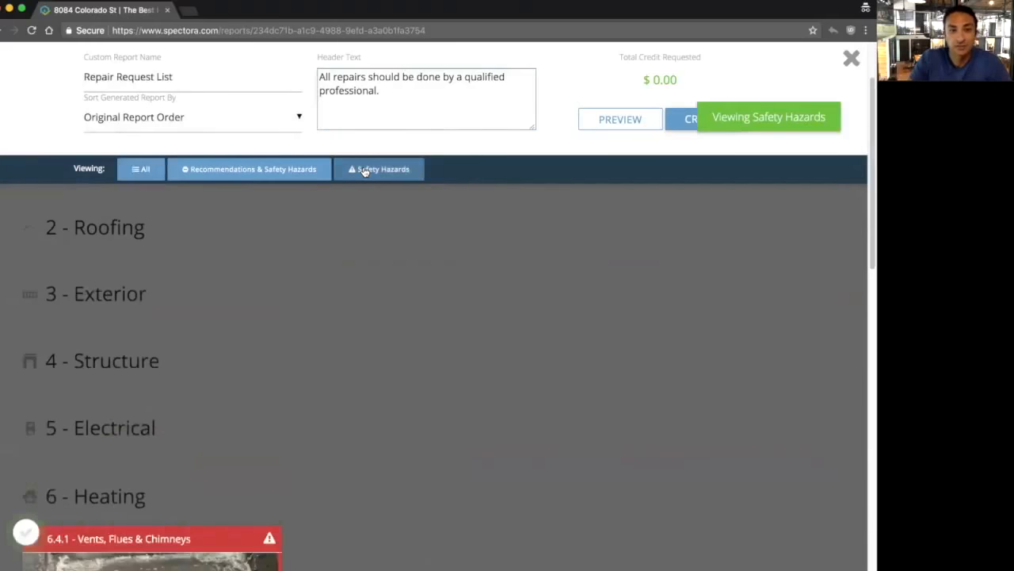
scroll(367, 325, down, 4)
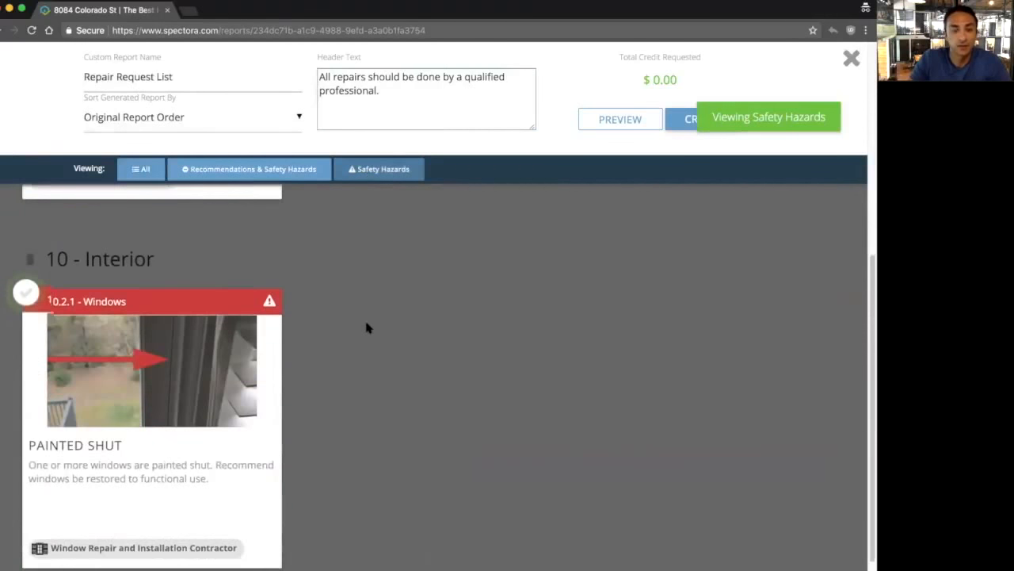
scroll(367, 328, up, 4)
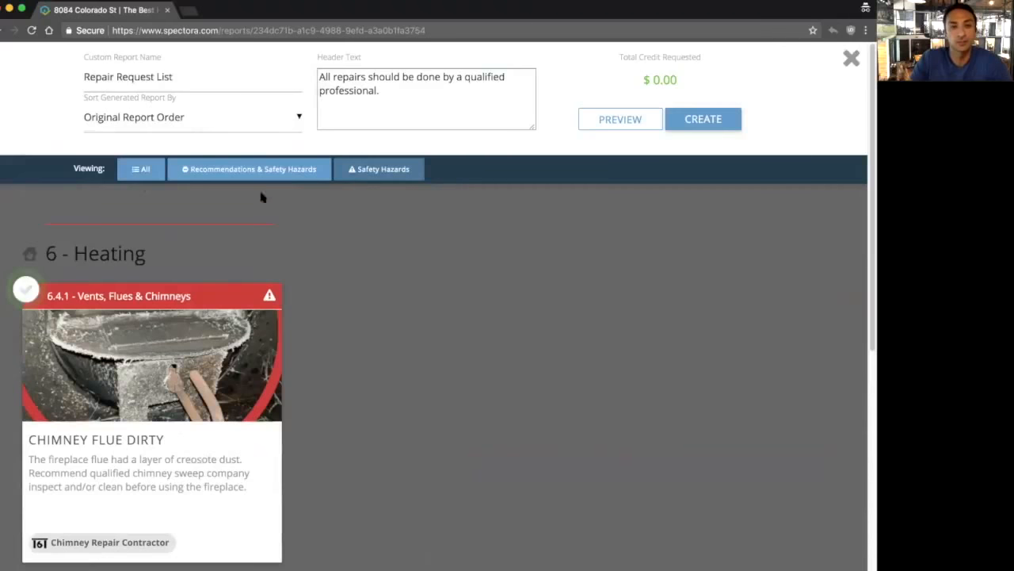
click(142, 172)
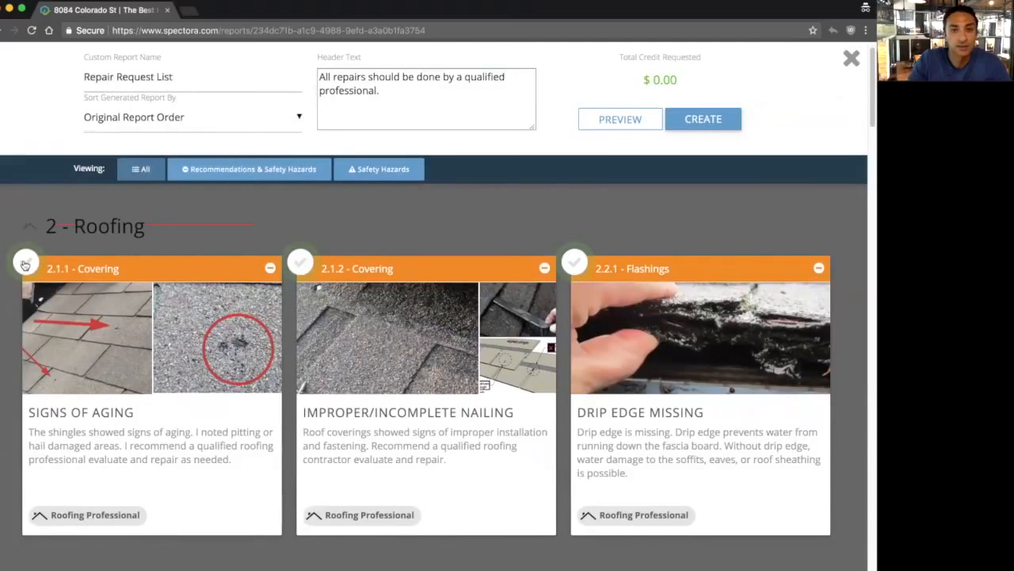
Step: Include items 2.1.1 Signs of Aging and 2.1.2 Improper/Incomplete Nailing, crediting $5000 on Signs of Aging
click(25, 263)
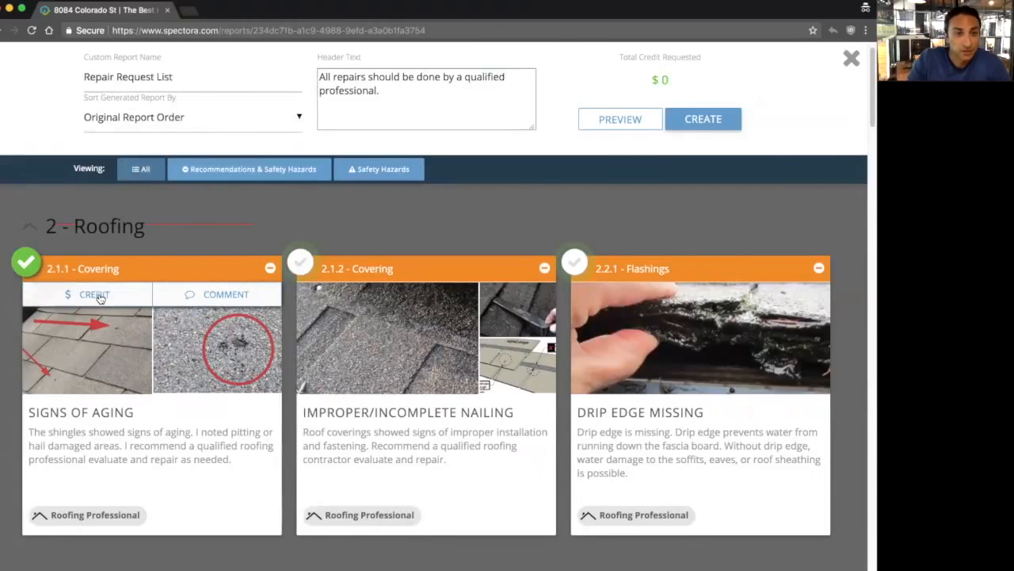
click(301, 260)
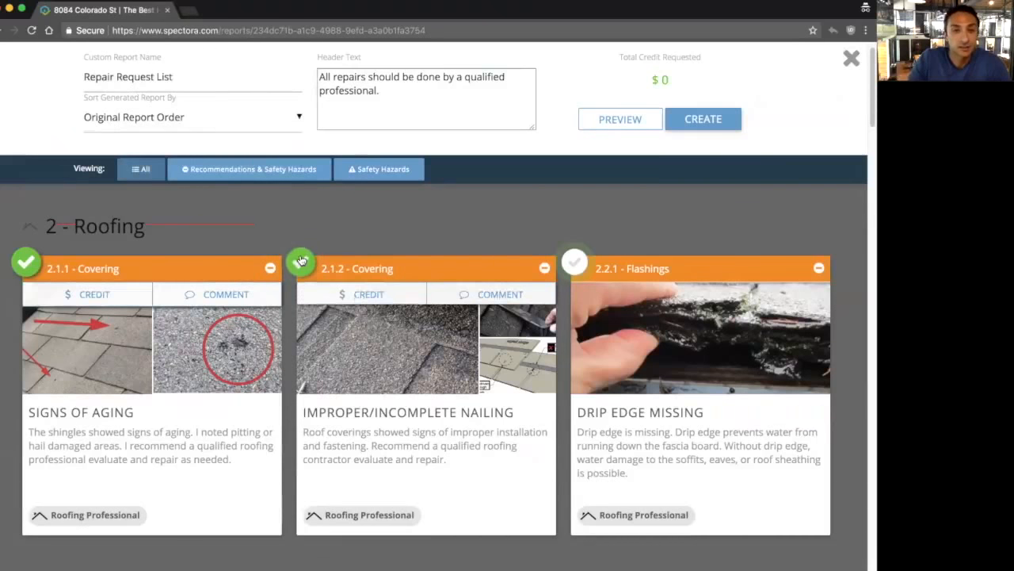
click(95, 295)
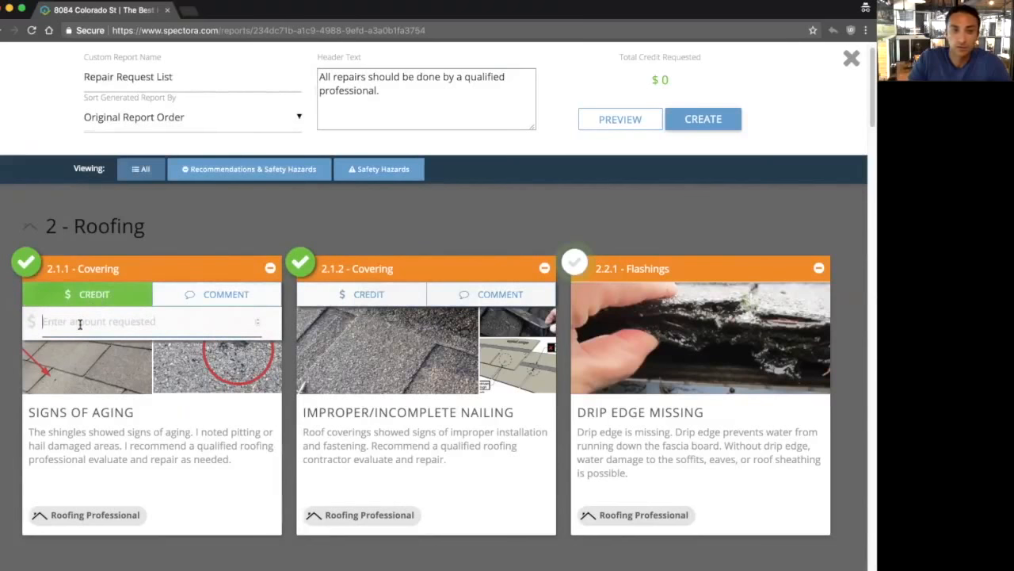
text(5000)
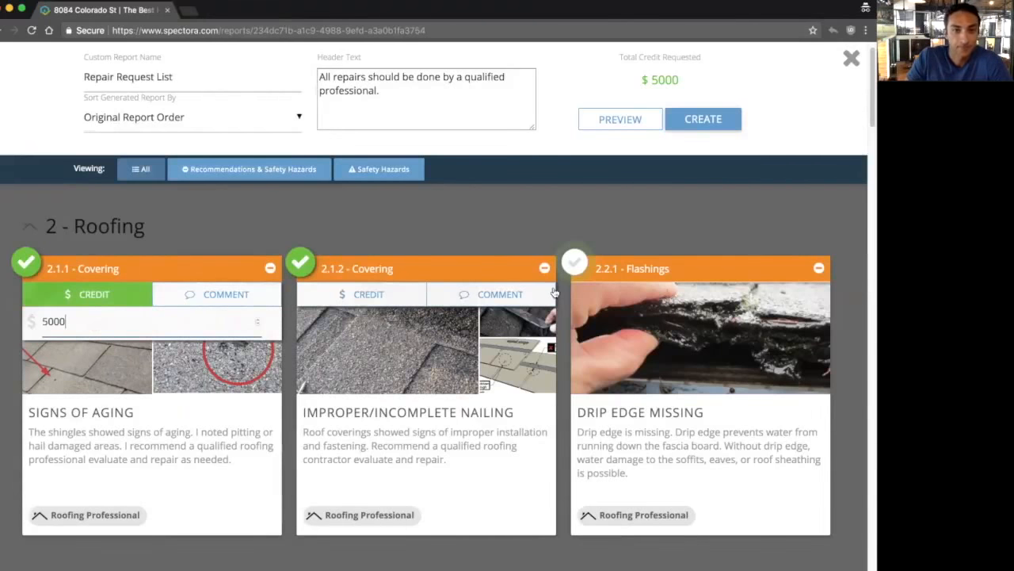
click(526, 297)
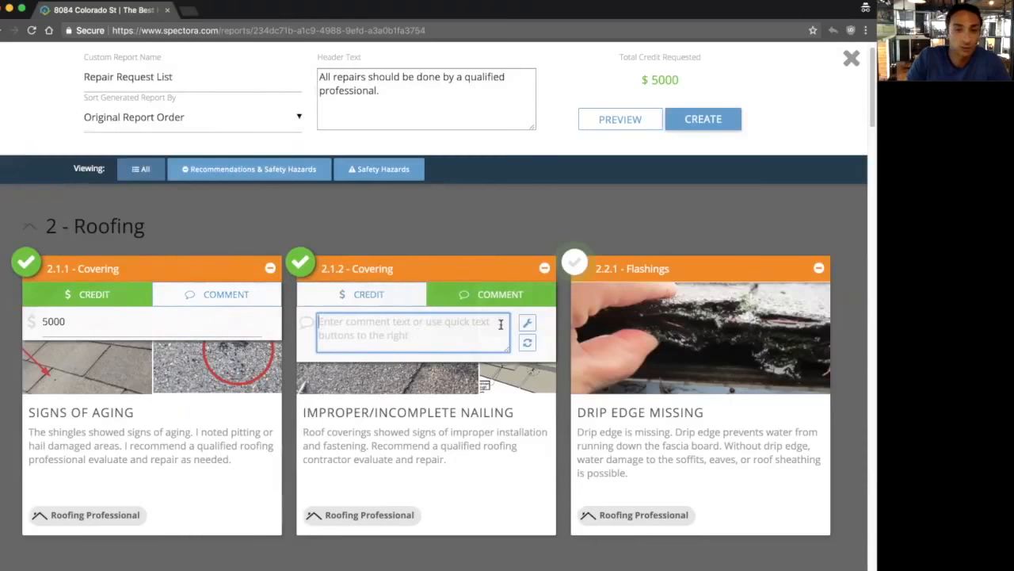
Step: Comment 'Replacement requested' on the nailing item and include 2.2.1 Drip Edge Missing
click(526, 324)
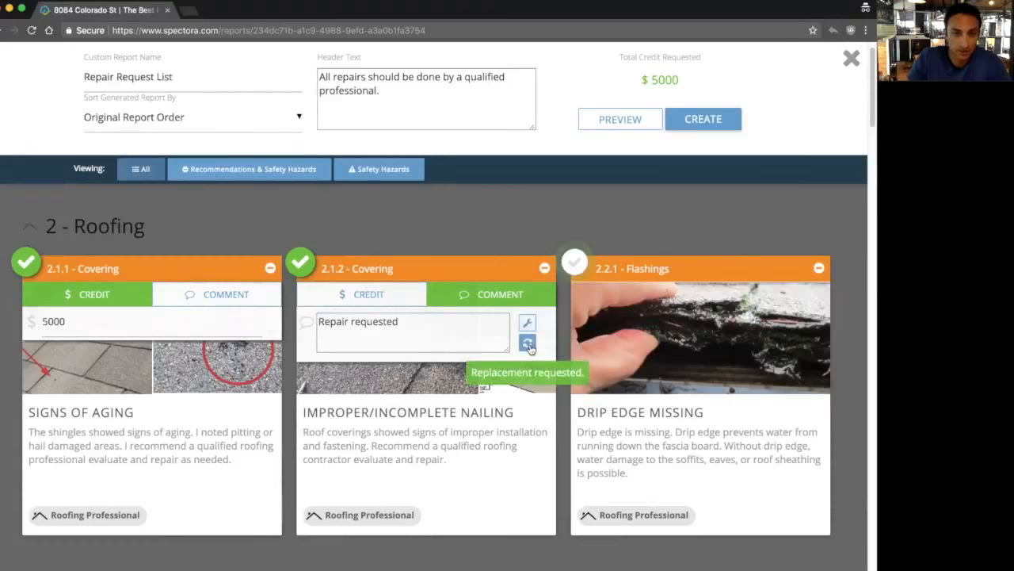
click(528, 344)
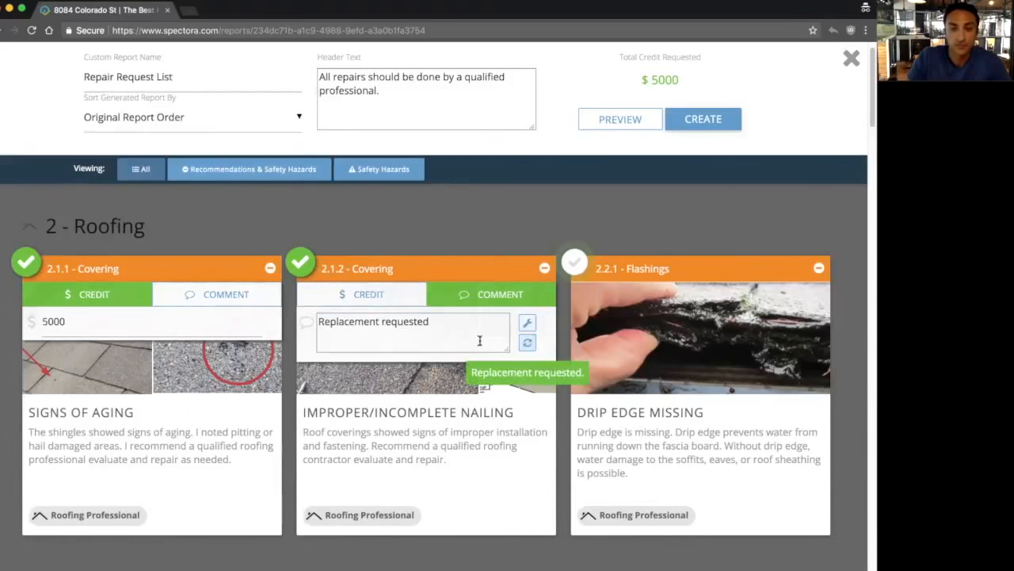
drag(437, 324, 318, 325)
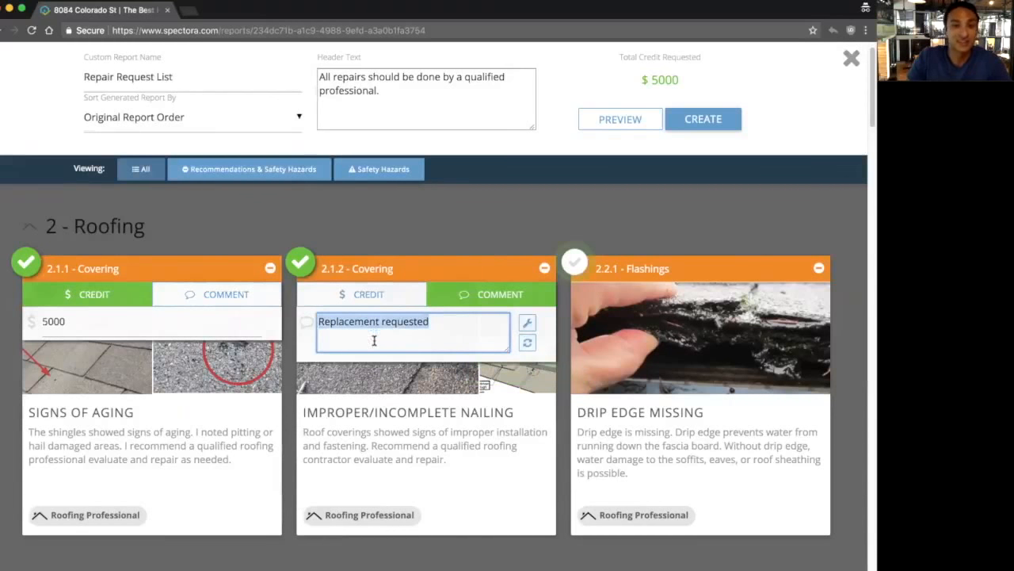
click(577, 270)
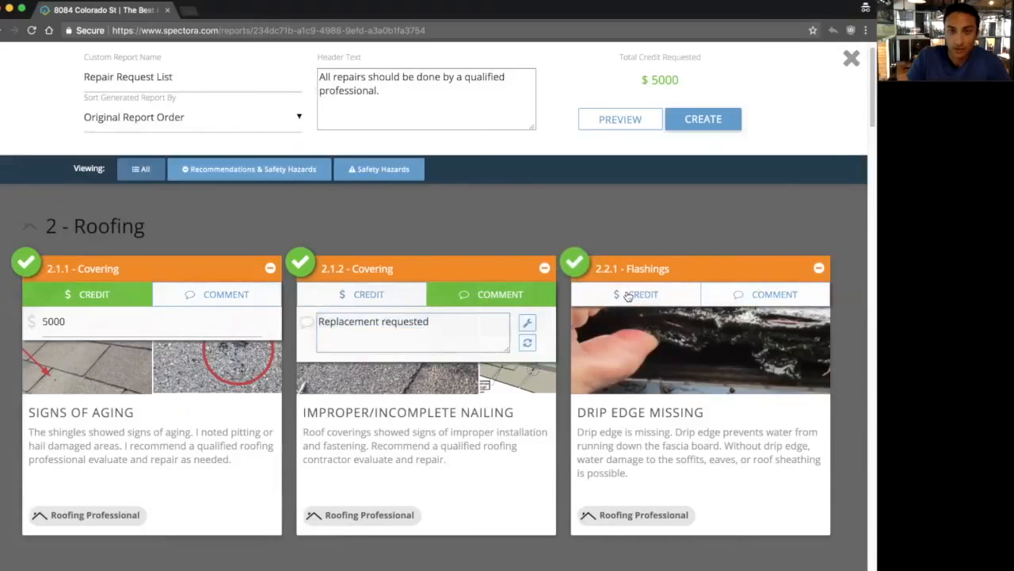
Step: Give Drip Edge Missing a $500 credit and the comment 'Please fix of credit $500'
click(666, 325)
text(500)
click(653, 361)
text(Please fi)
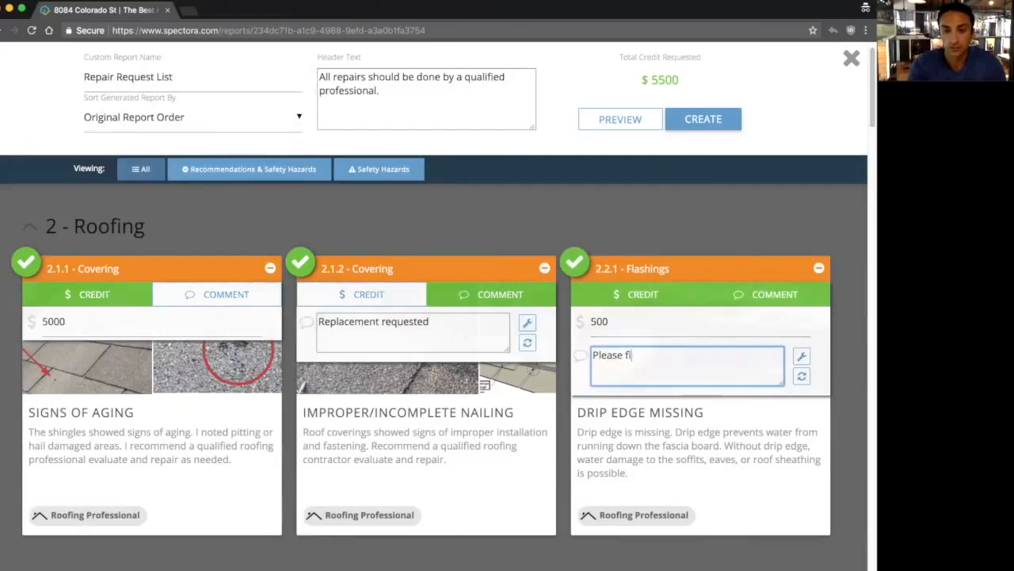
text(x of credit $500)
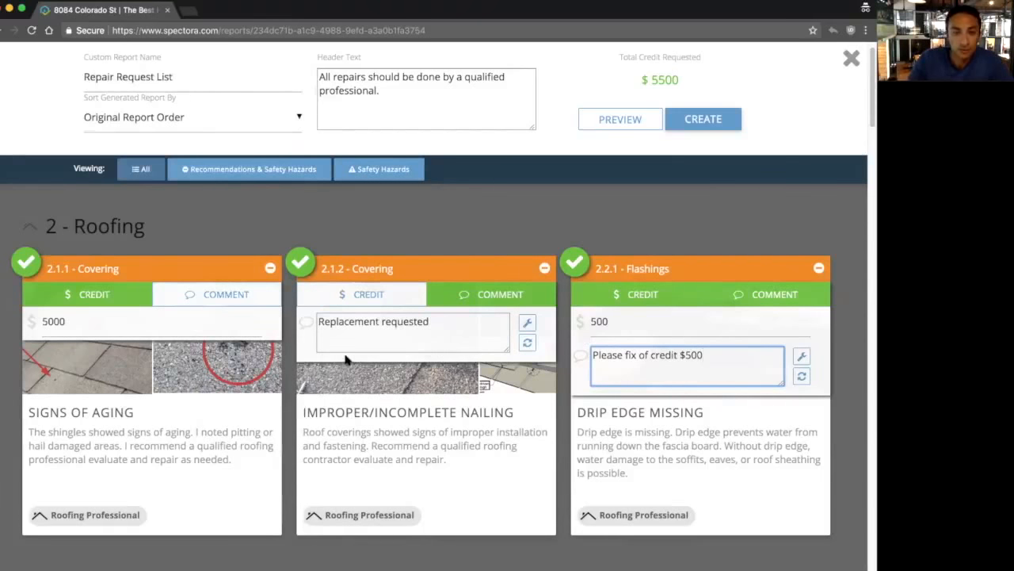
scroll(287, 317, down, 5)
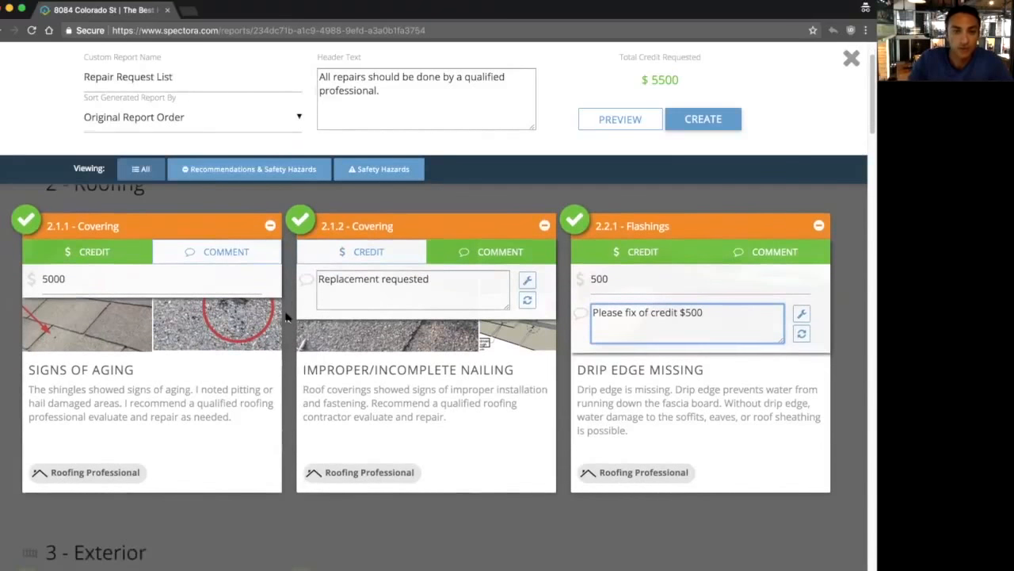
scroll(287, 317, down, 5)
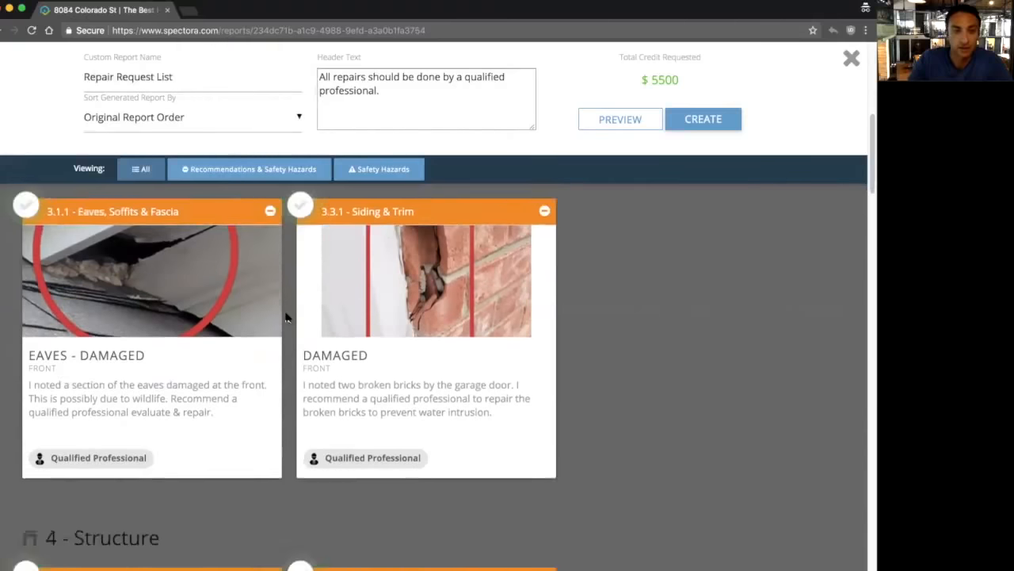
scroll(287, 317, down, 5)
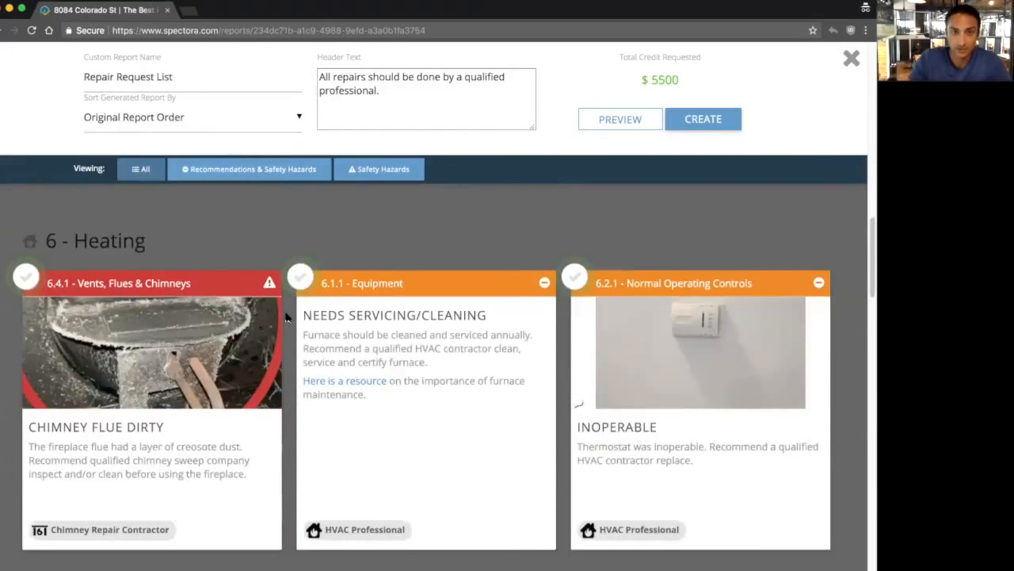
scroll(287, 317, up, 15)
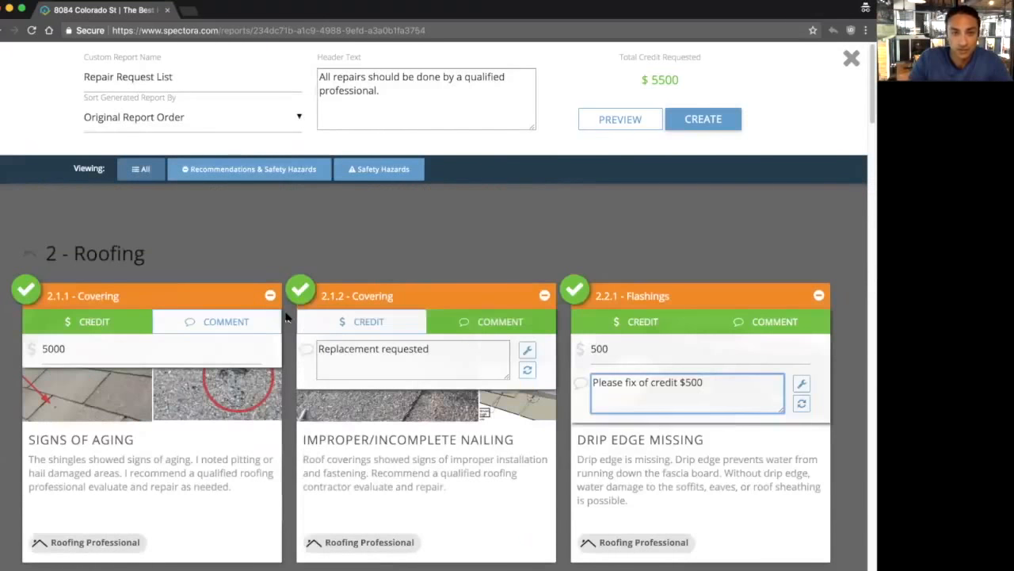
Step: Open the report preview and compare its header line with the builder's header text
click(628, 123)
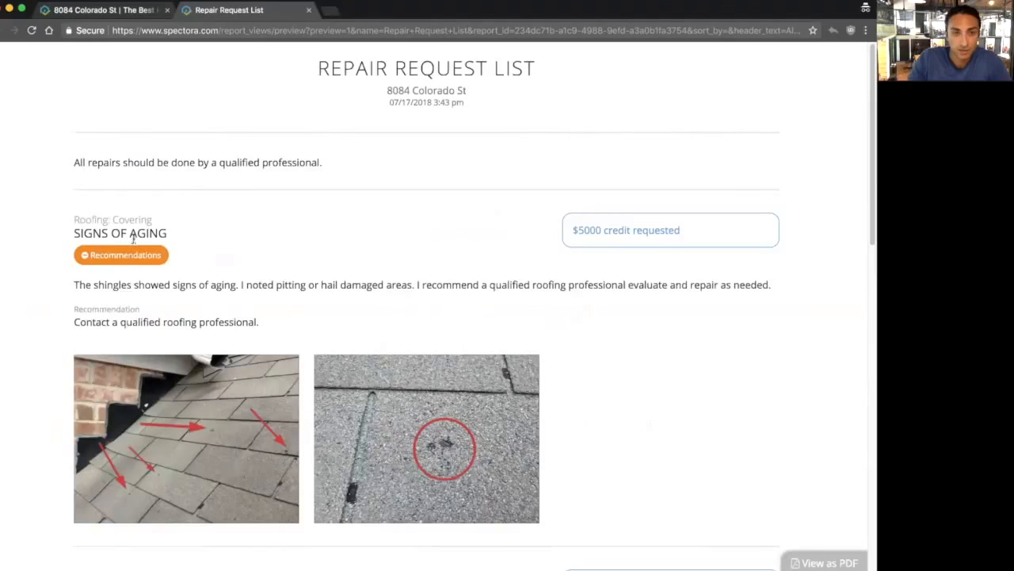
triple_click(71, 168)
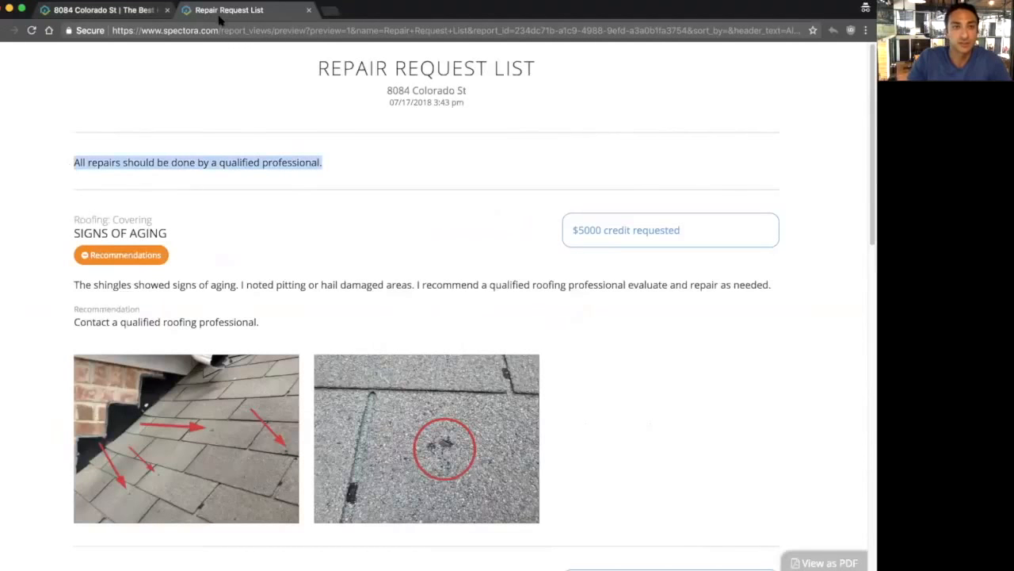
click(111, 16)
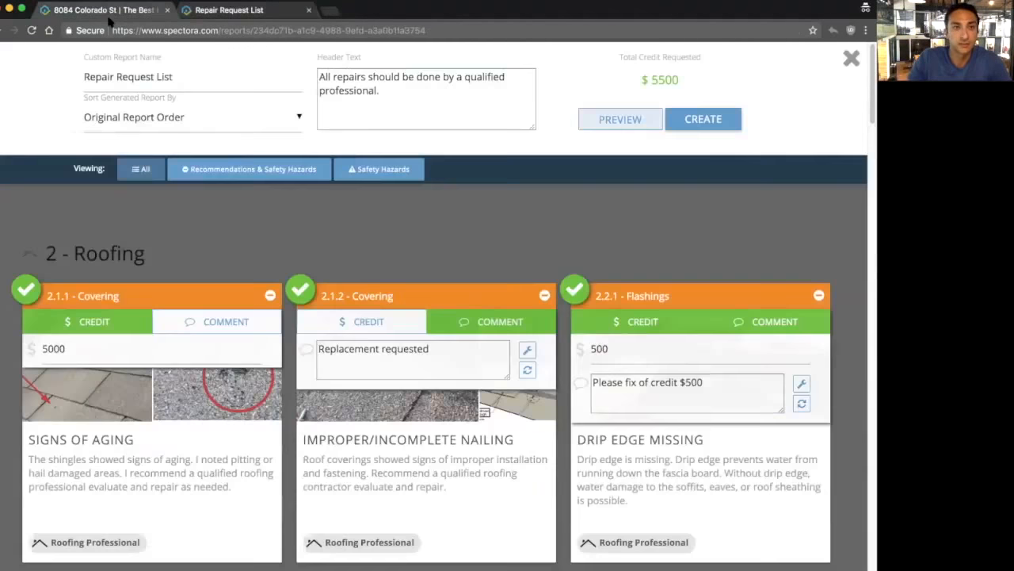
triple_click(380, 88)
click(252, 13)
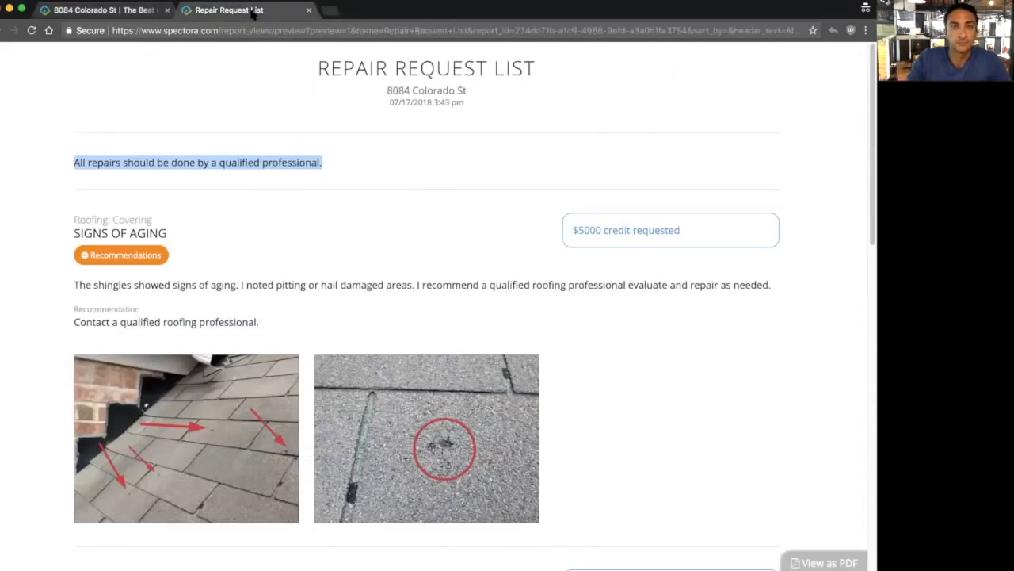
Step: Check the preview's date, $5000 credit, 'Replacement requested' comment and $5500 total credit
drag(463, 103, 388, 108)
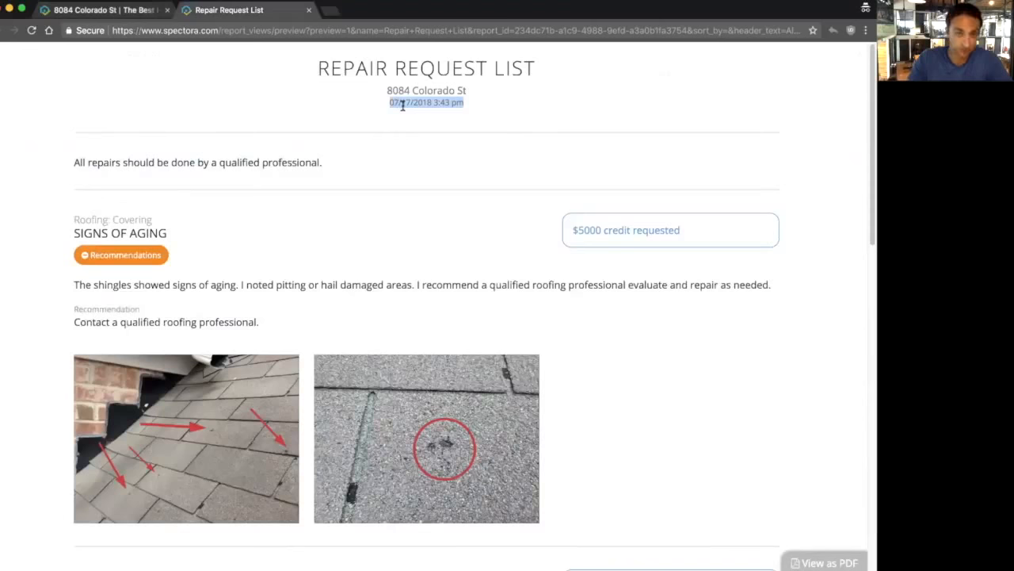
scroll(428, 174, down, 1)
drag(710, 215, 569, 222)
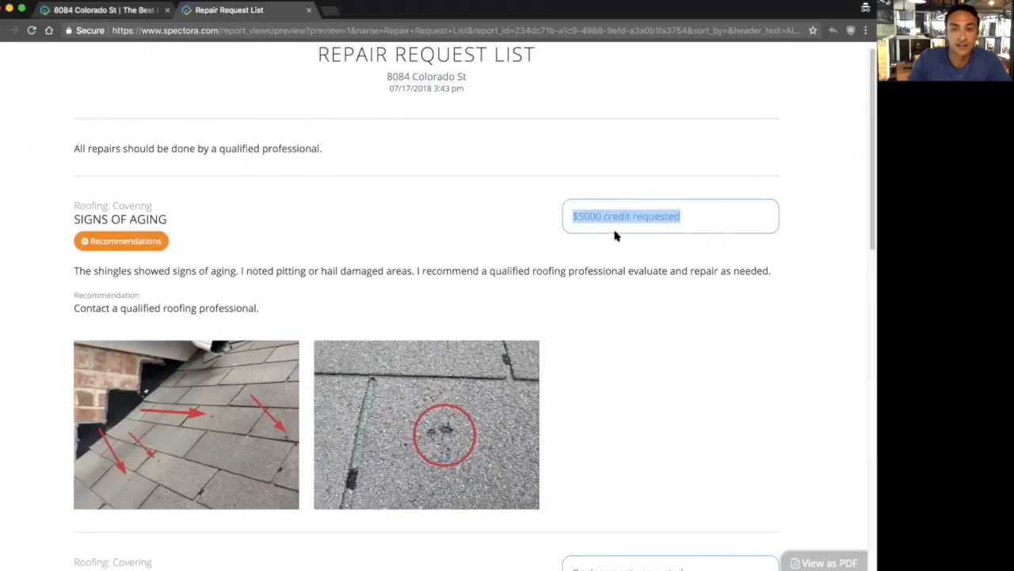
click(606, 232)
scroll(623, 270, down, 2)
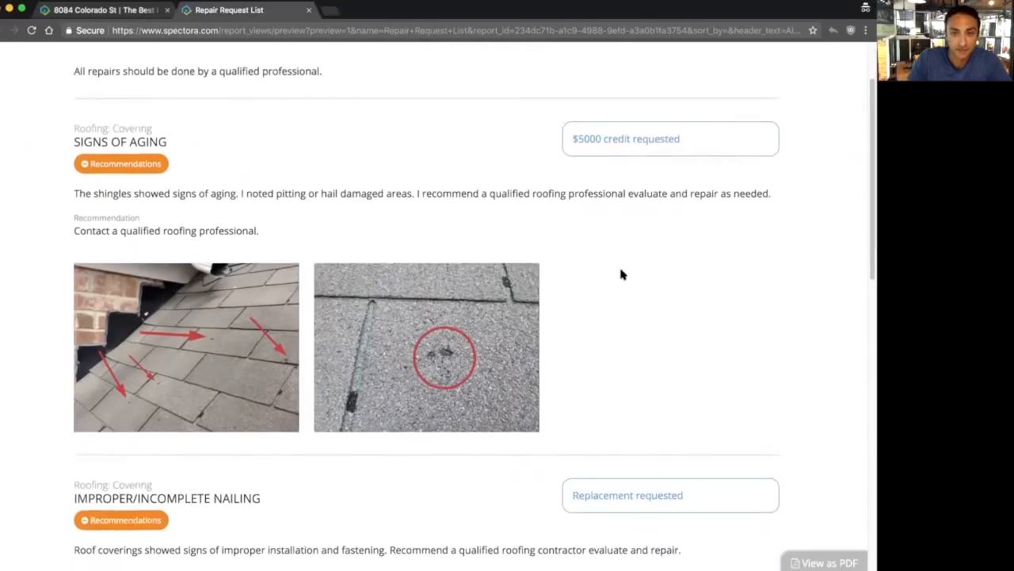
scroll(621, 274, down, 3)
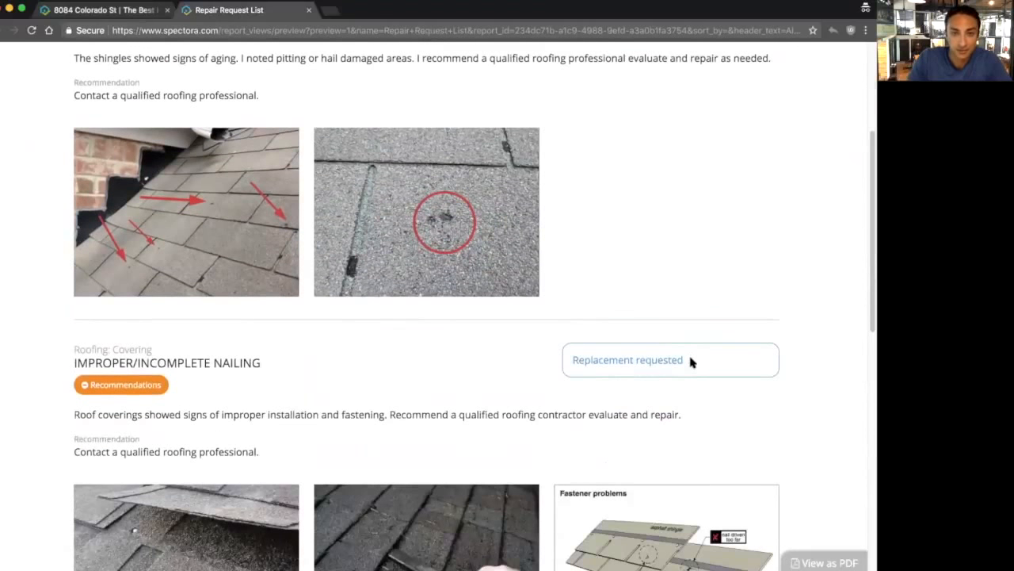
drag(690, 360, 571, 361)
click(573, 360)
scroll(576, 361, down, 10)
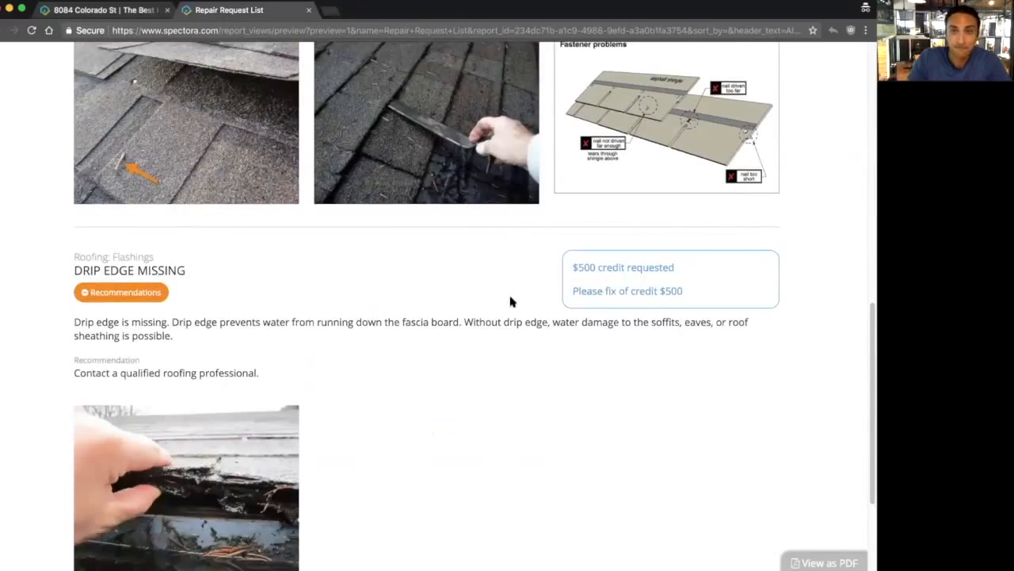
scroll(441, 290, down, 4)
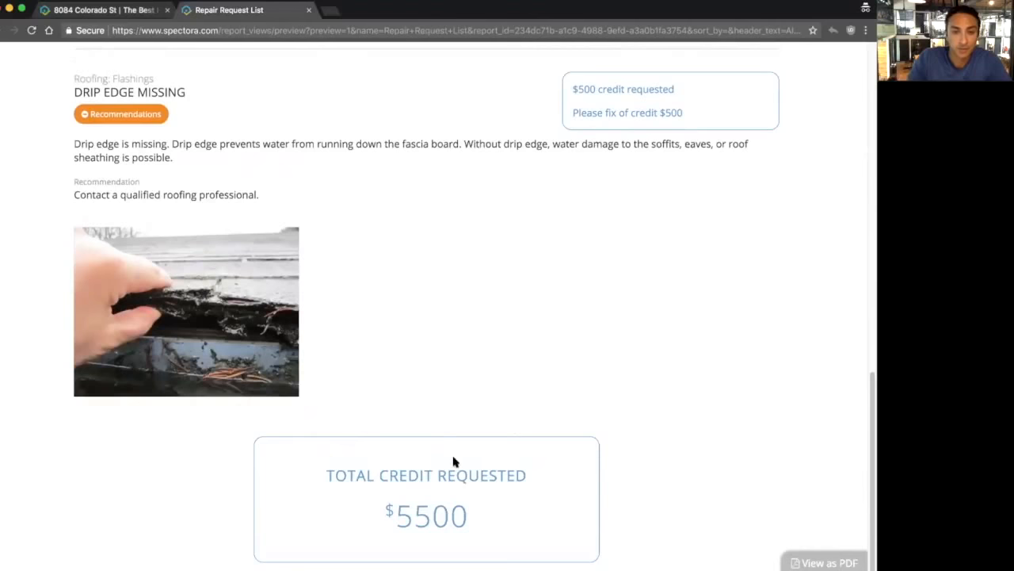
drag(473, 523, 333, 471)
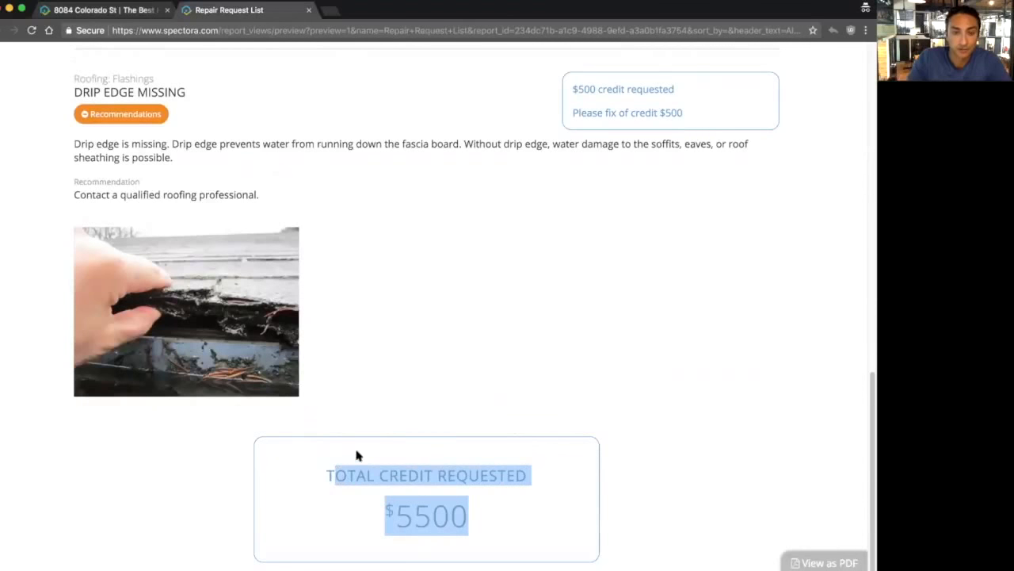
click(404, 417)
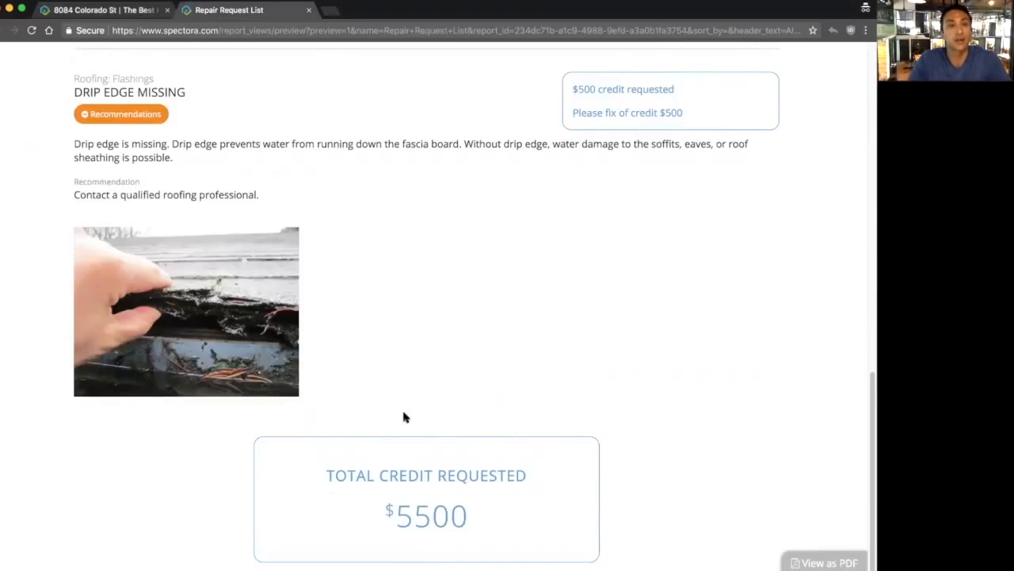
Step: Enlarge and close the two roof photos, then close the preview
scroll(432, 347, up, 1)
scroll(432, 347, up, 15)
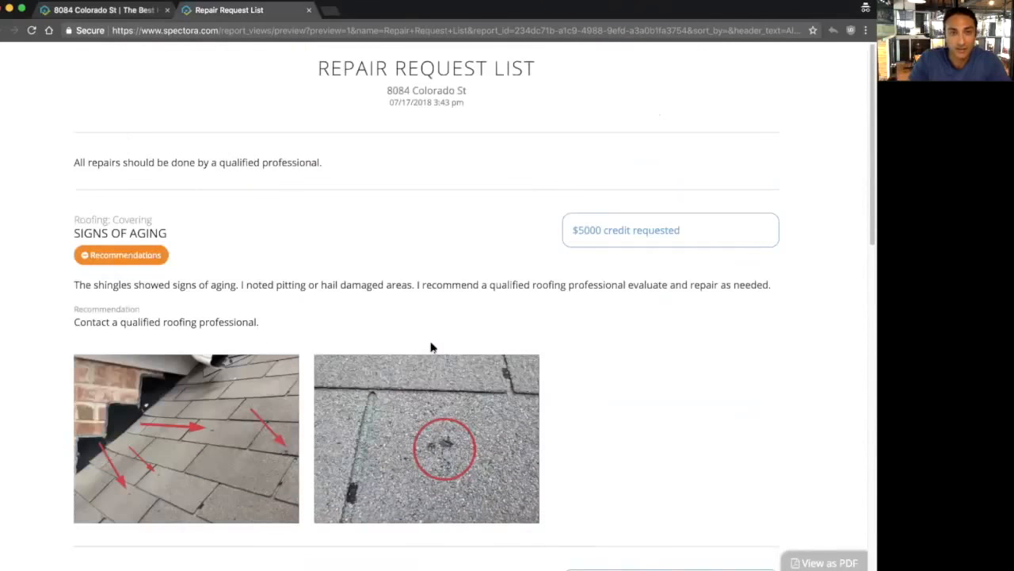
scroll(432, 347, down, 1)
click(151, 412)
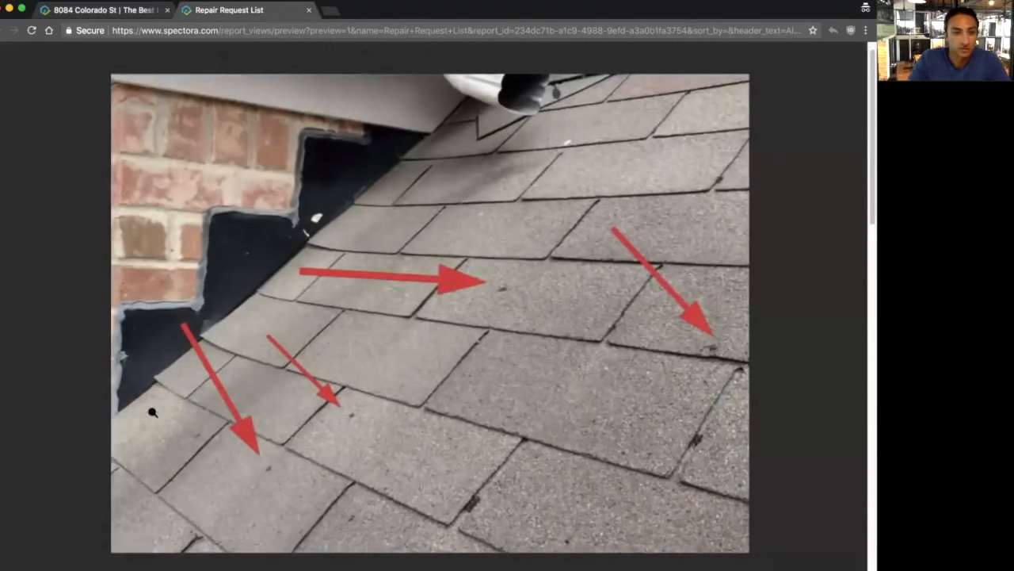
click(331, 338)
click(406, 425)
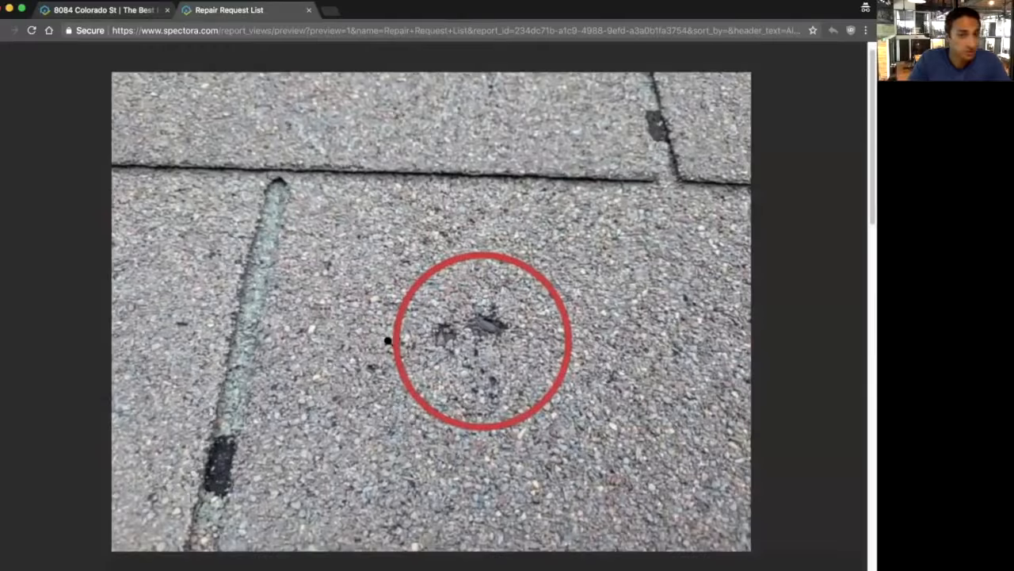
click(431, 332)
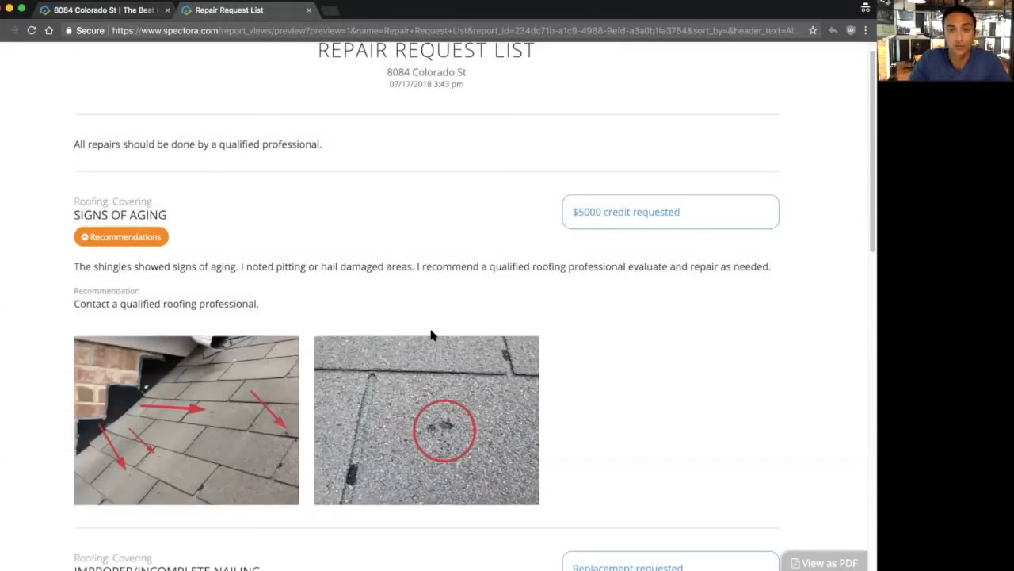
scroll(431, 334, down, 10)
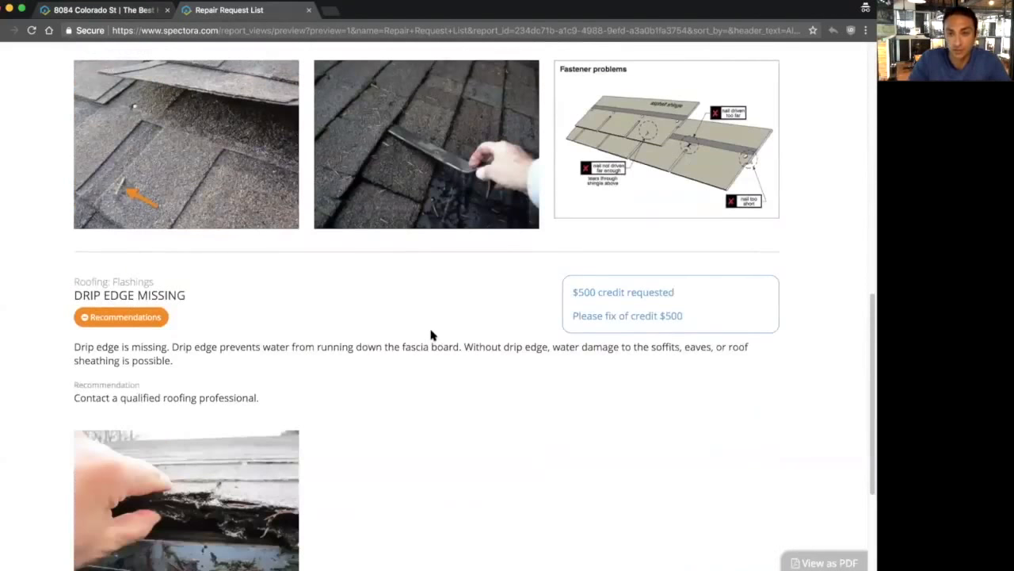
scroll(431, 335, up, 12)
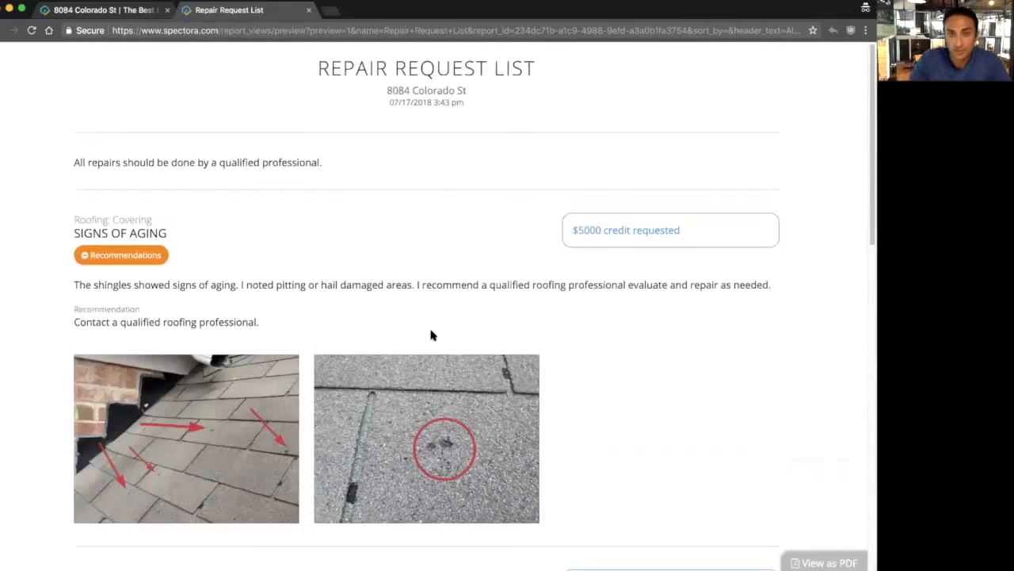
click(308, 9)
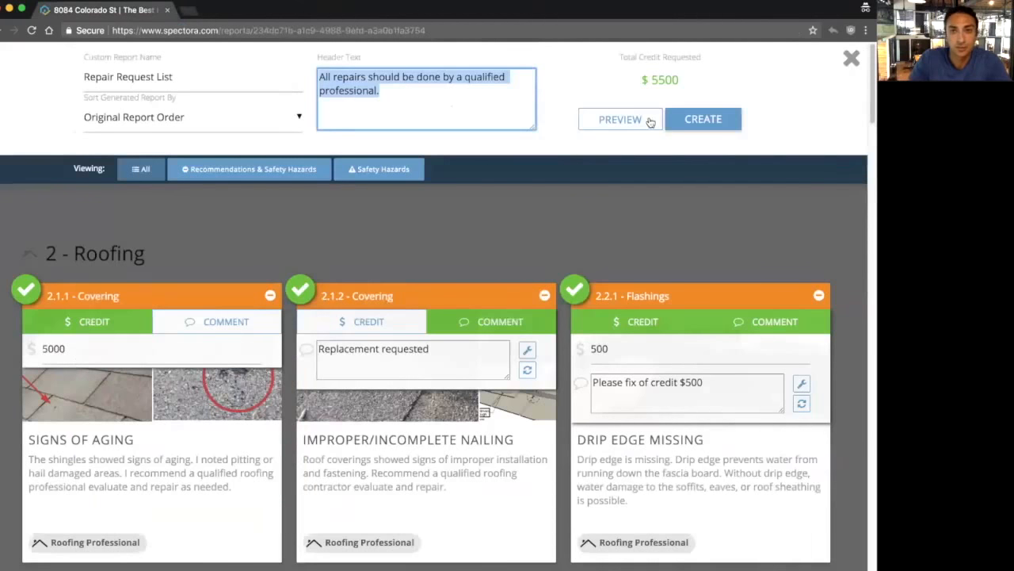
Step: Create the Repair Request List report and bring up the e-mail form for its link
click(701, 119)
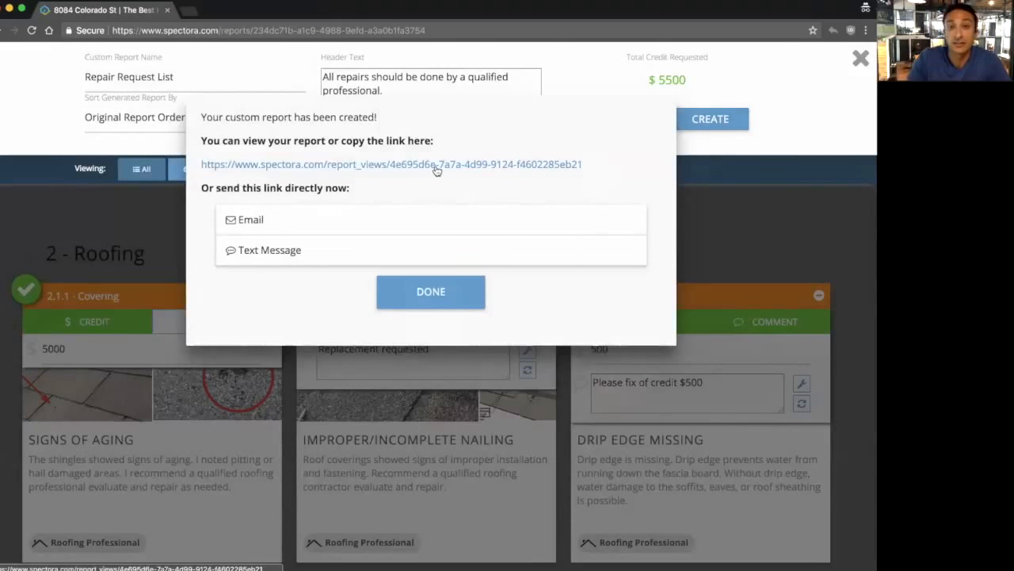
click(303, 228)
Step: Send the link by e-mail with the recipient and sender addresses and subject 'Repair List'
scroll(328, 245, down, 2)
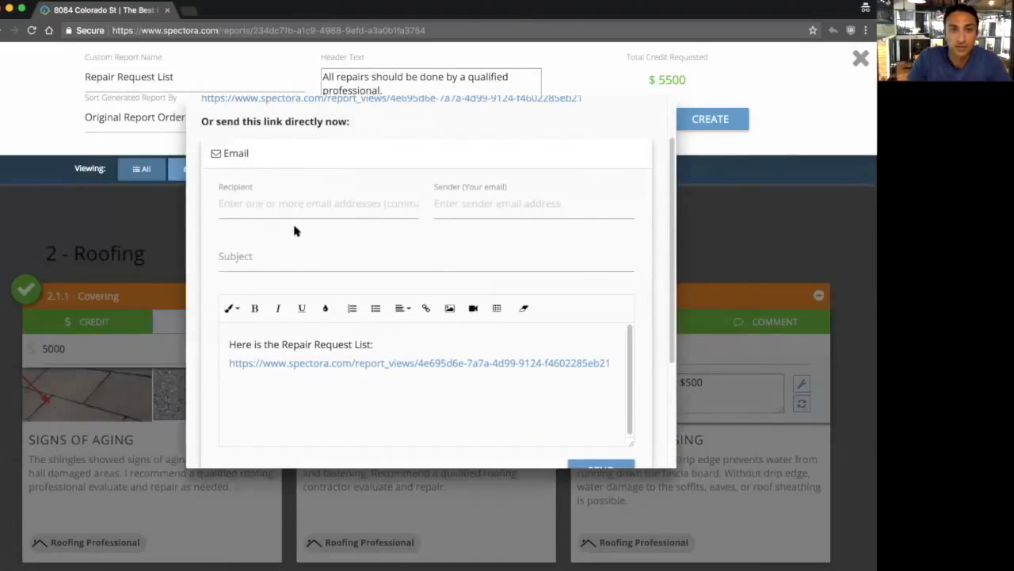
click(270, 206)
text(test)
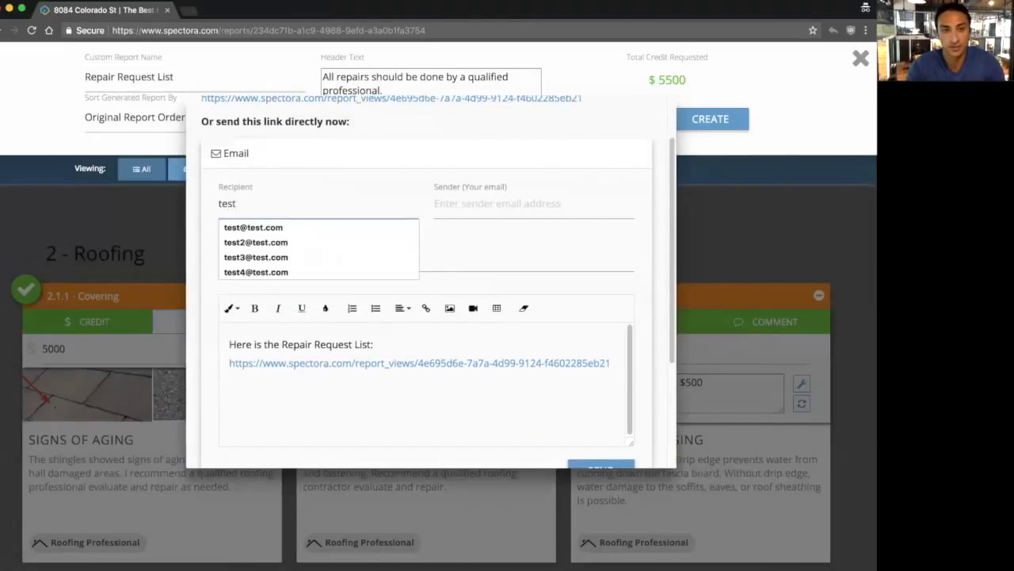
text(@test.com)
key(Tab)
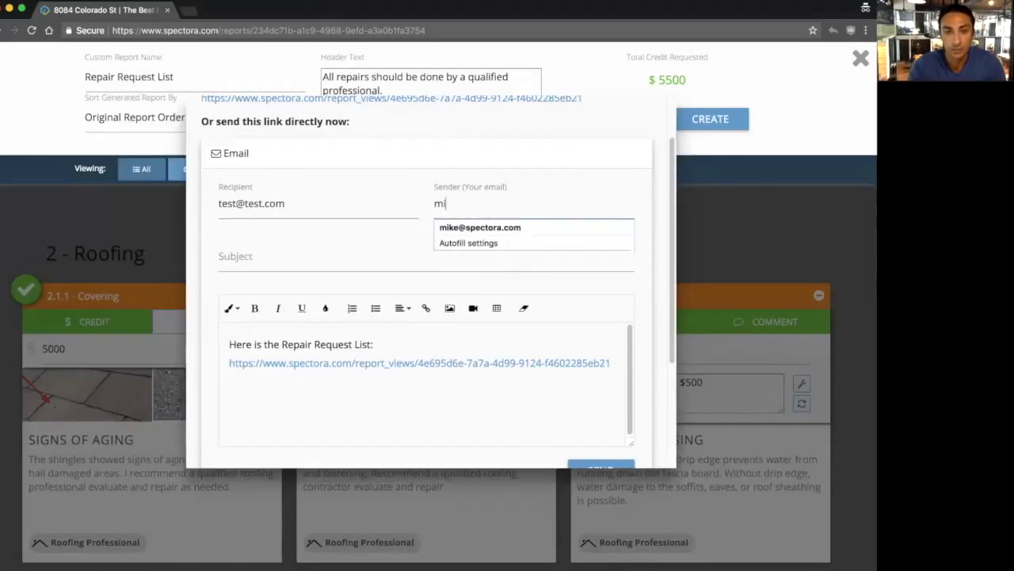
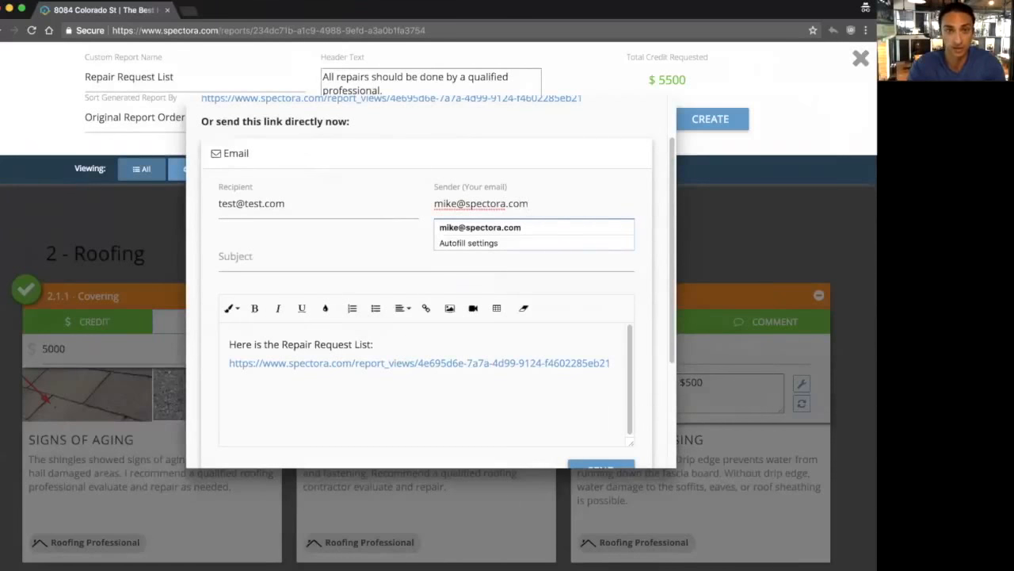
key(Tab)
text(Repair List)
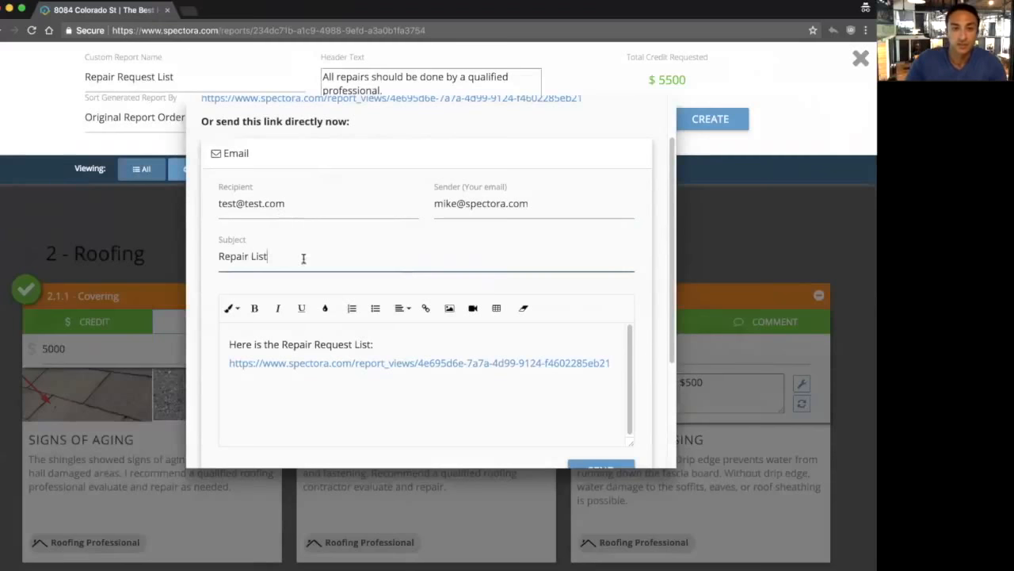
click(401, 344)
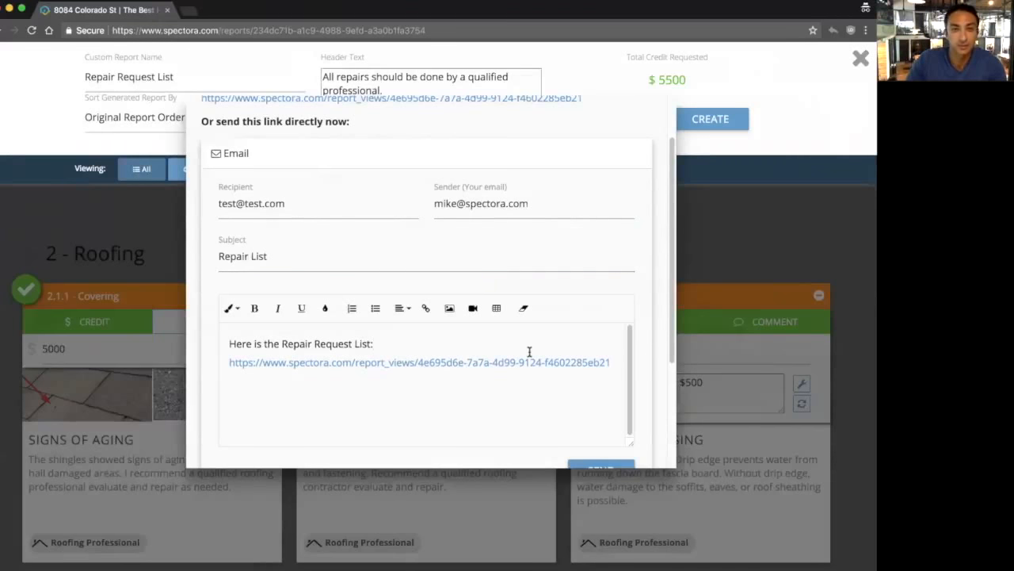
scroll(530, 352, down, 2)
click(603, 417)
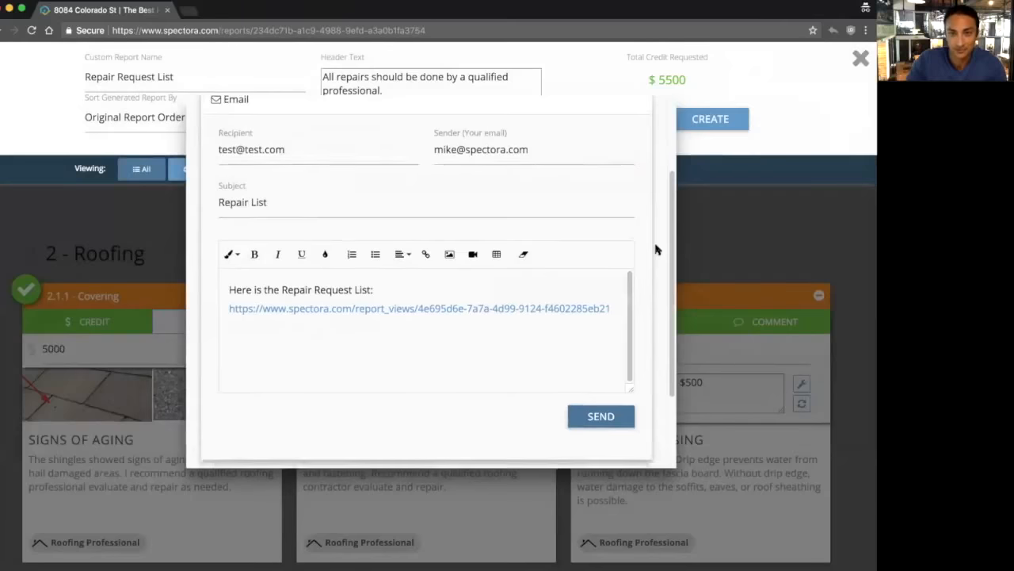
Step: Expand the Text Message option, then open the published report from its link
scroll(656, 250, down, 4)
click(388, 374)
scroll(388, 374, down, 6)
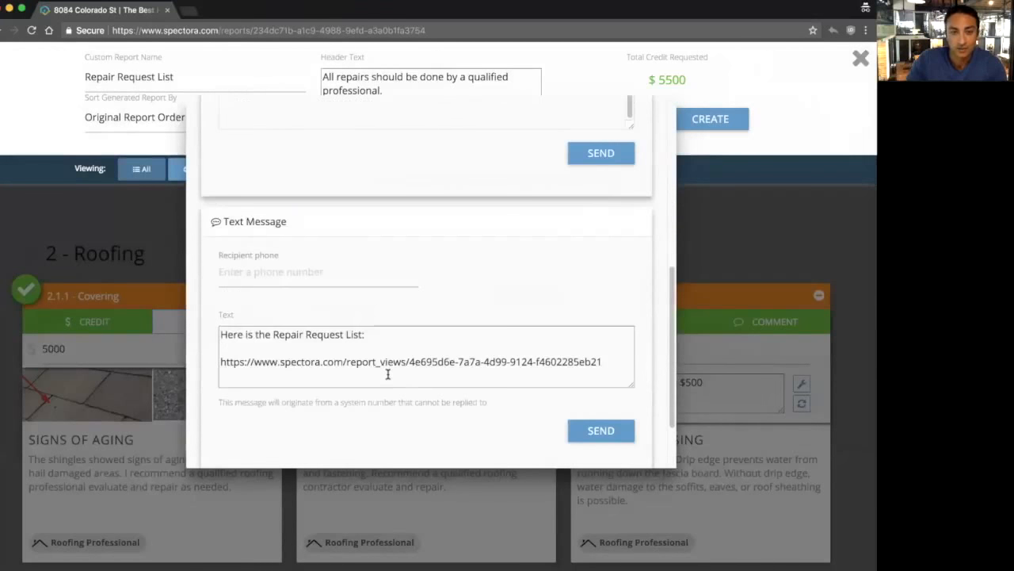
scroll(421, 350, down, 2)
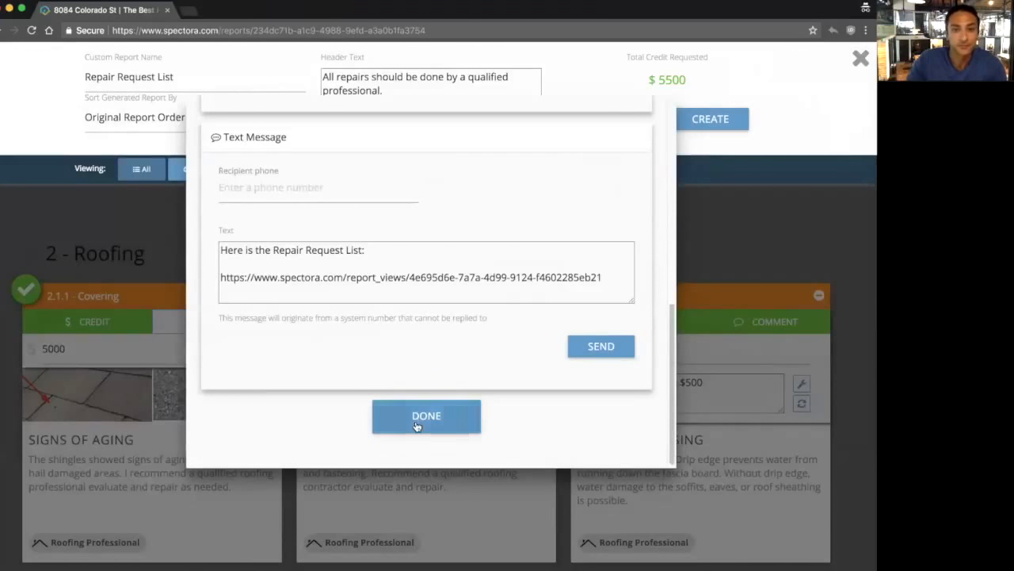
scroll(408, 376, up, 12)
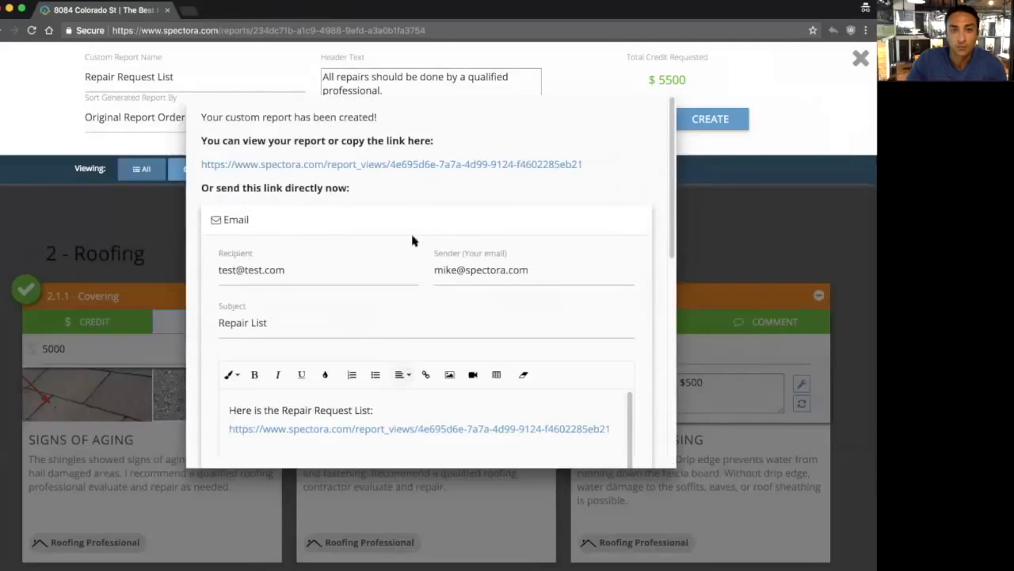
click(412, 164)
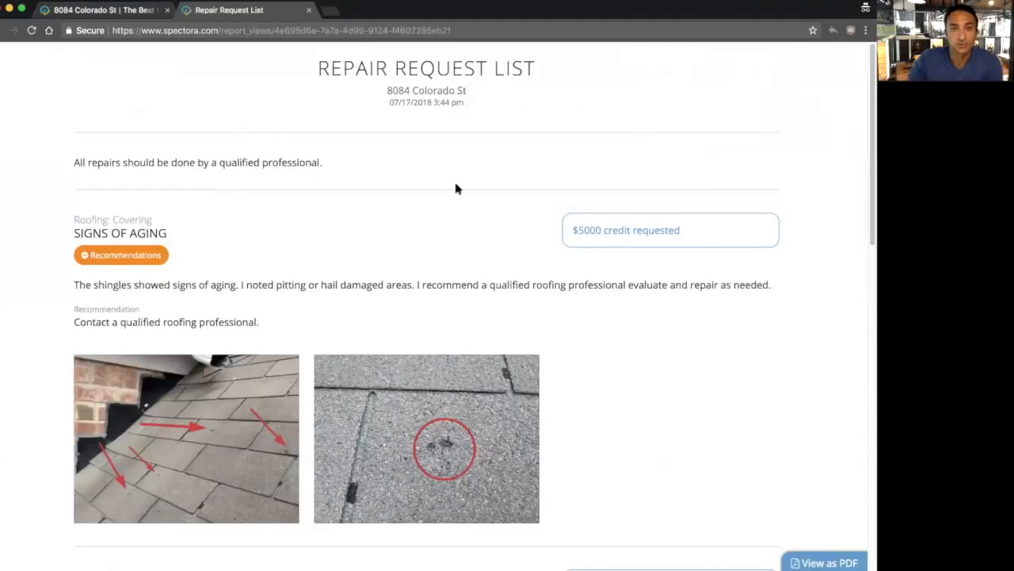
scroll(565, 343, down, 5)
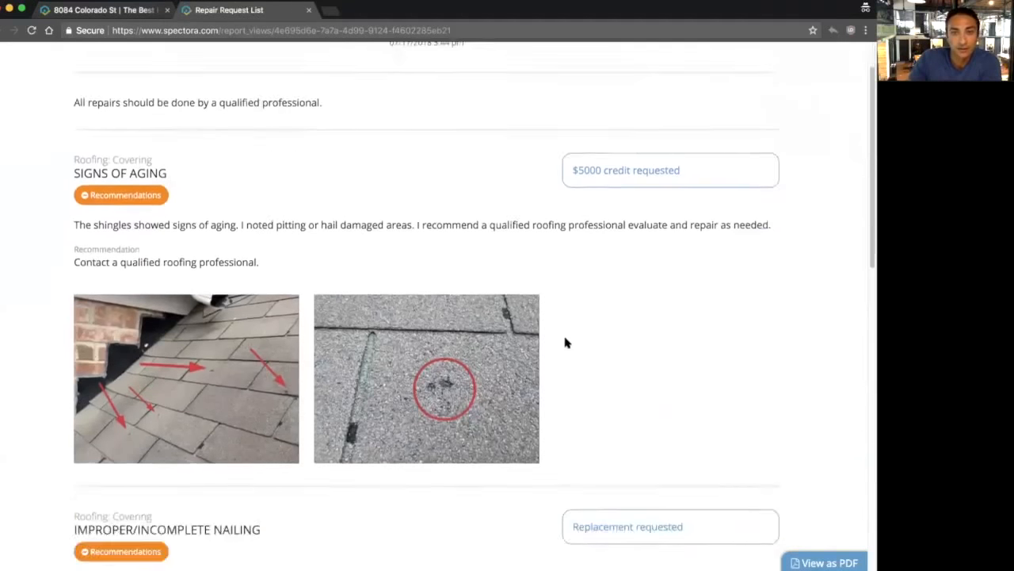
scroll(565, 343, down, 8)
scroll(565, 342, up, 20)
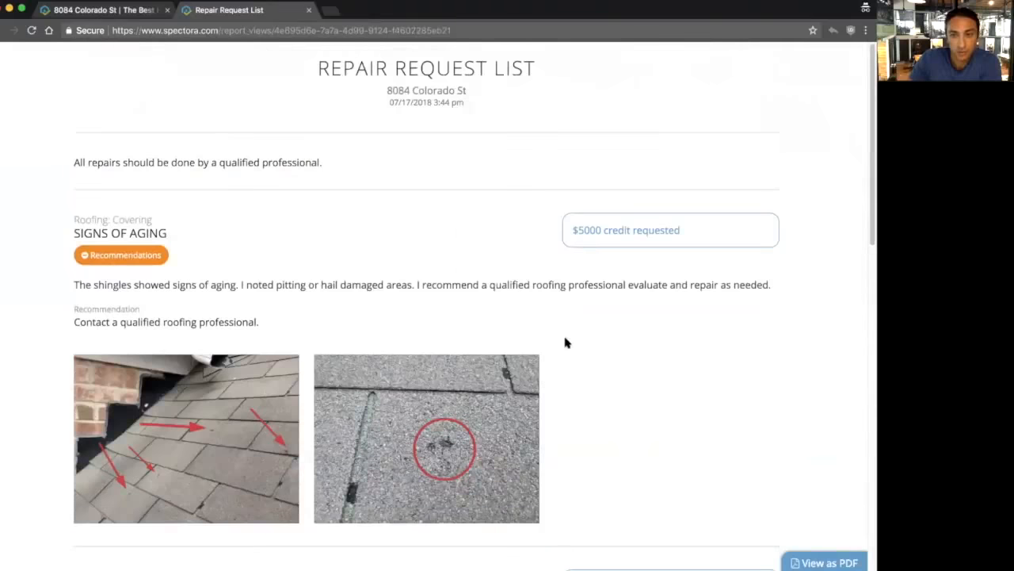